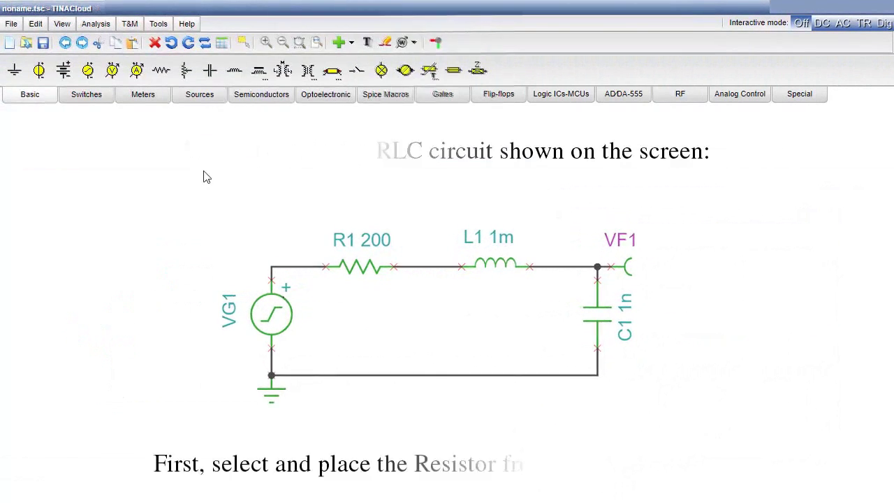
Place a horizontal resistor and, beside it in the same row, an inductor on the schematic
left_click(160, 72)
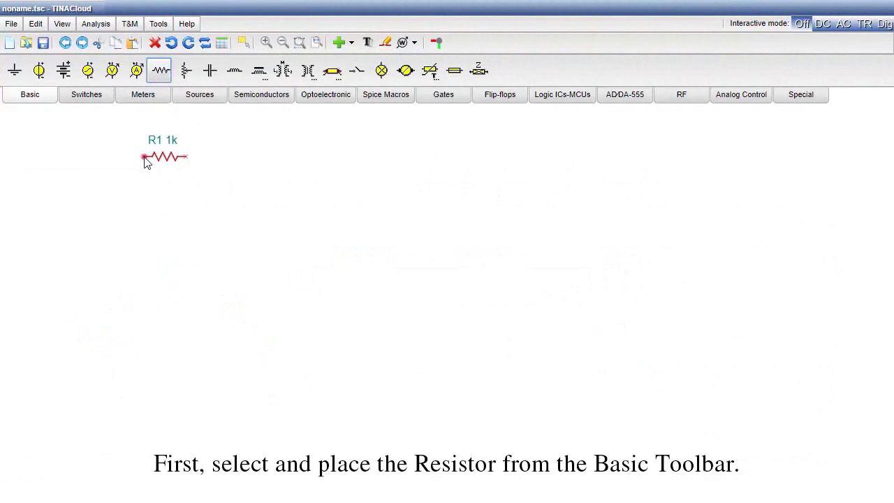
left_click(142, 155)
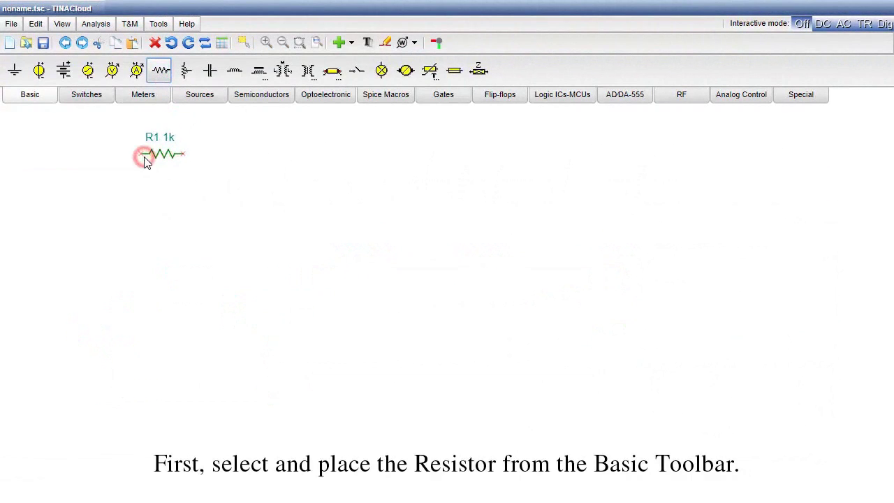
left_click(237, 76)
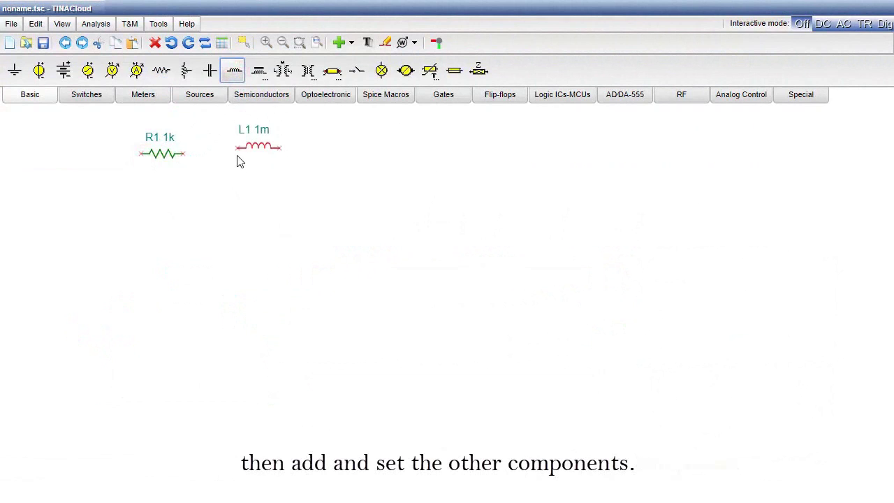
left_click(234, 153)
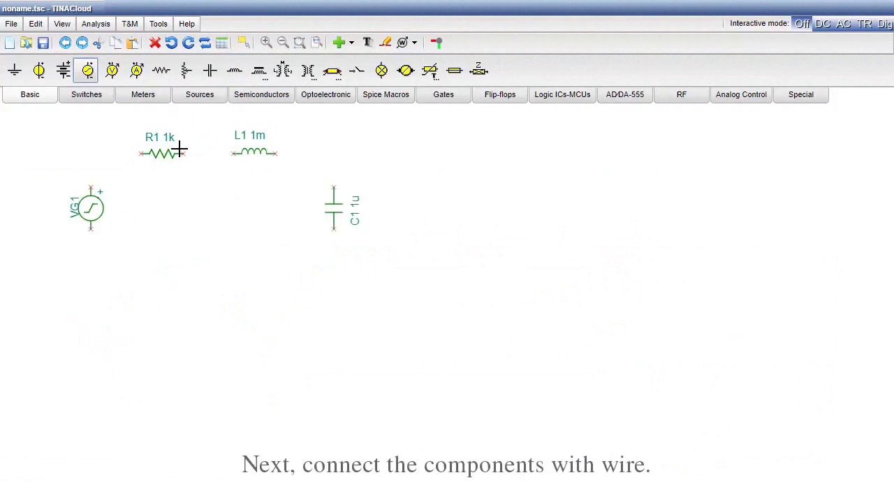
Wire the generator, resistor, inductor and capacitor into a closed loop and attach a voltage pin at the corner above the capacitor
mouse_move(182, 153)
left_mouse_down()
mouse_move(326, 152)
mouse_move(332, 171)
left_mouse_up()
left_click_drag(96, 154, 136, 151)
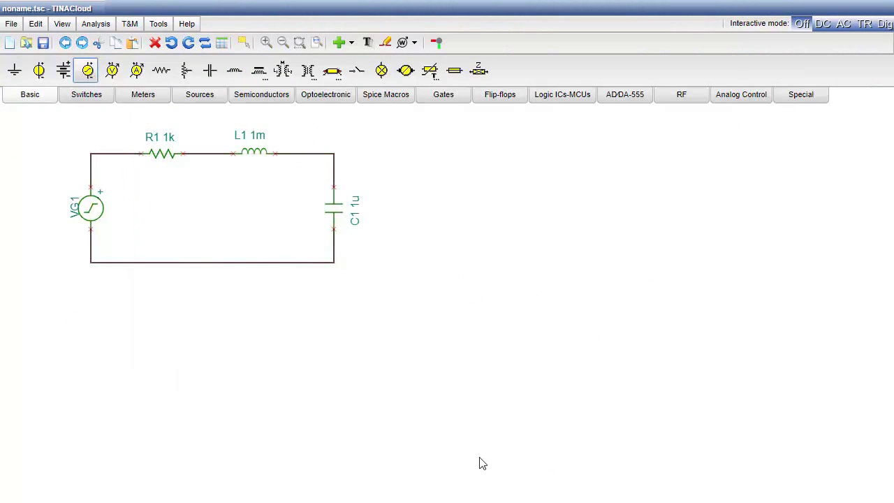
left_click(144, 94)
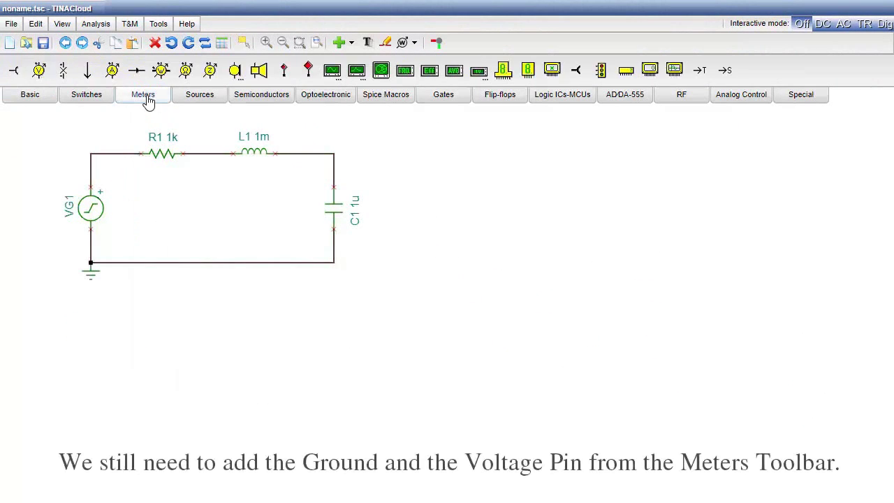
left_click(13, 70)
left_click(342, 153)
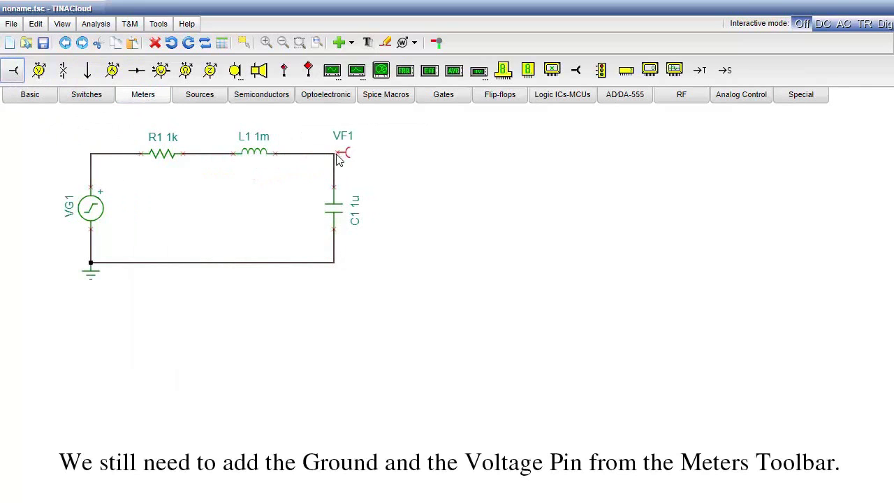
key("Escape")
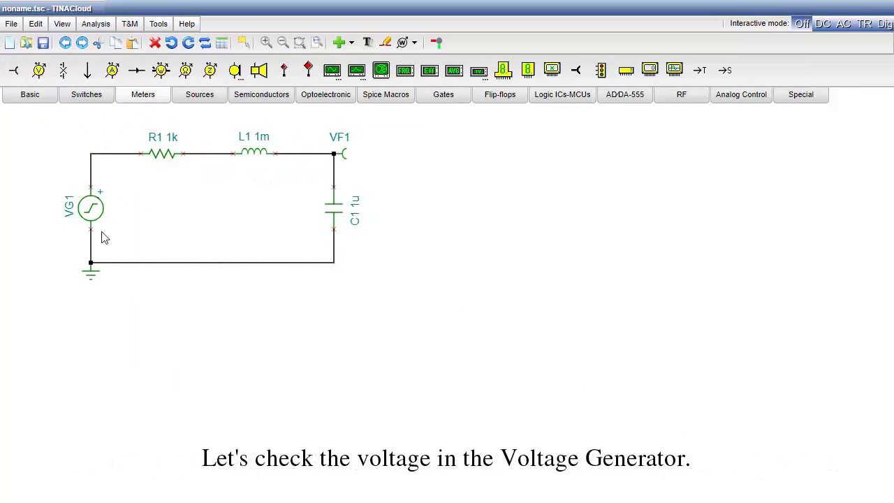
Check the amplitude and start of edge of the voltage generator's Unit step signal
double_click(91, 208)
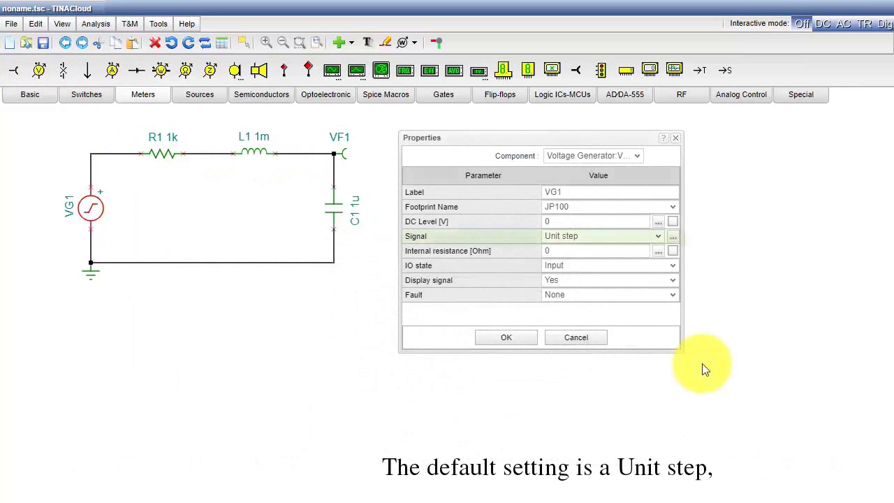
left_click(673, 238)
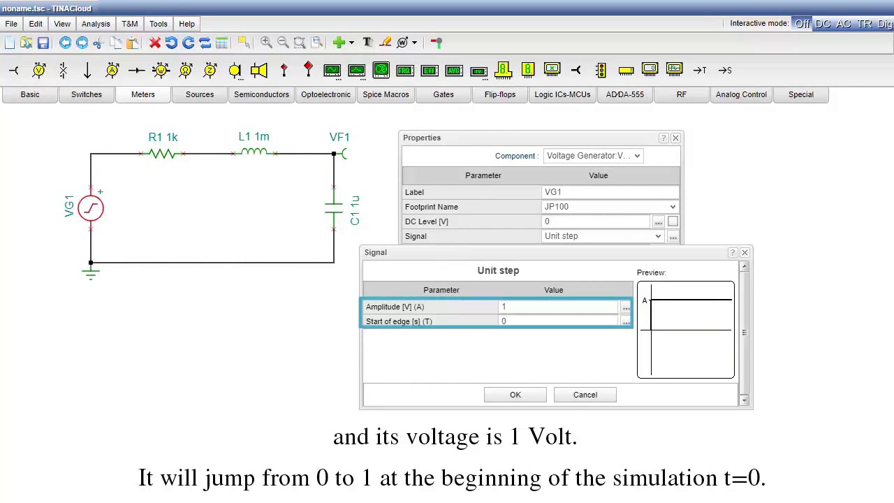
left_click(515, 394)
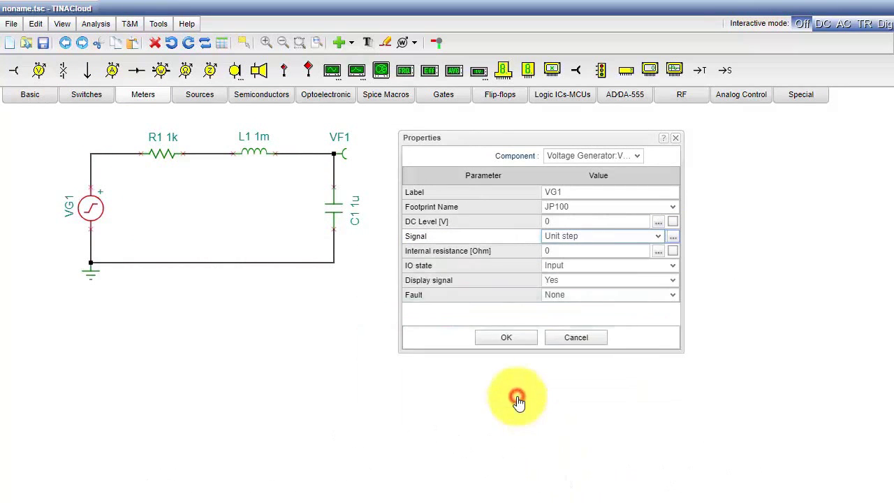
left_click(504, 338)
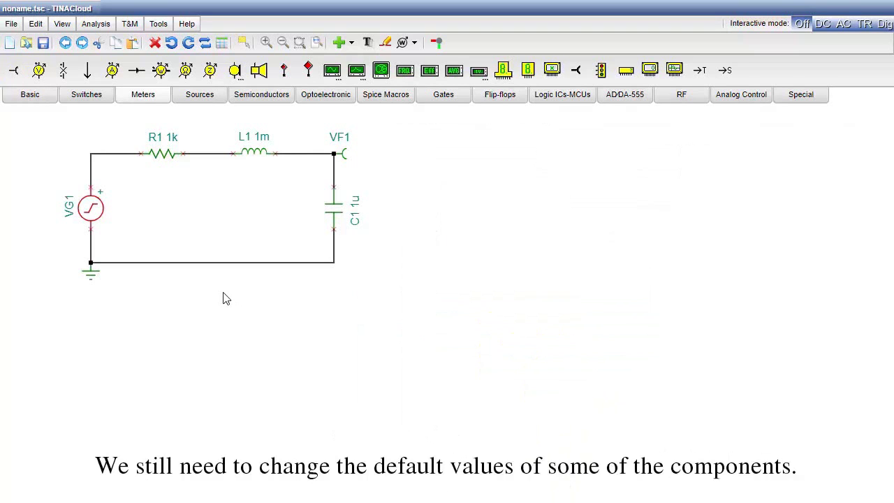
Set resistor R1 to 200 Ohm and capacitor C1 to 1 nF
double_click(163, 153)
left_click(591, 215)
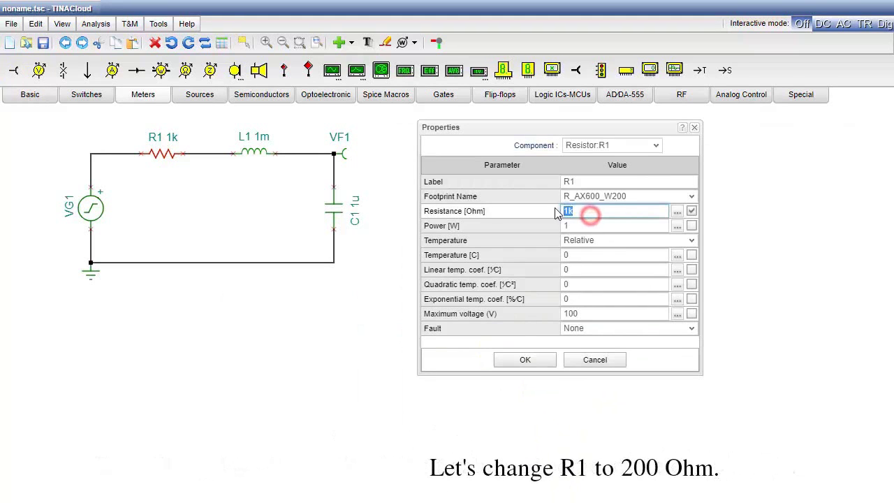
type("200")
left_click(524, 360)
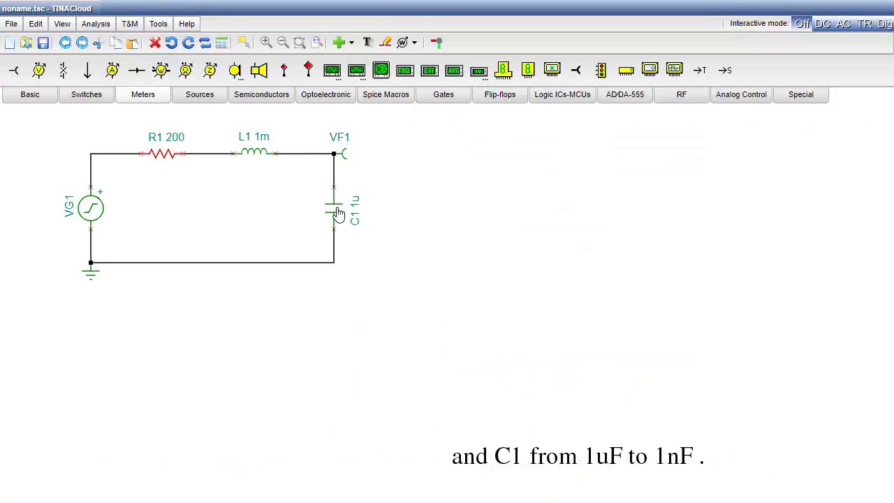
double_click(338, 213)
left_click(566, 216)
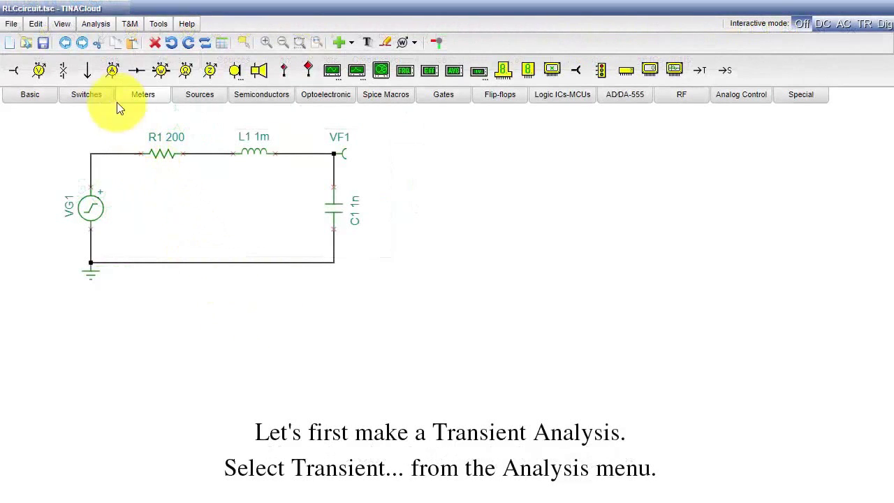
Run a Transient analysis with End display 50u and the start condition Zero initial values
left_click(97, 29)
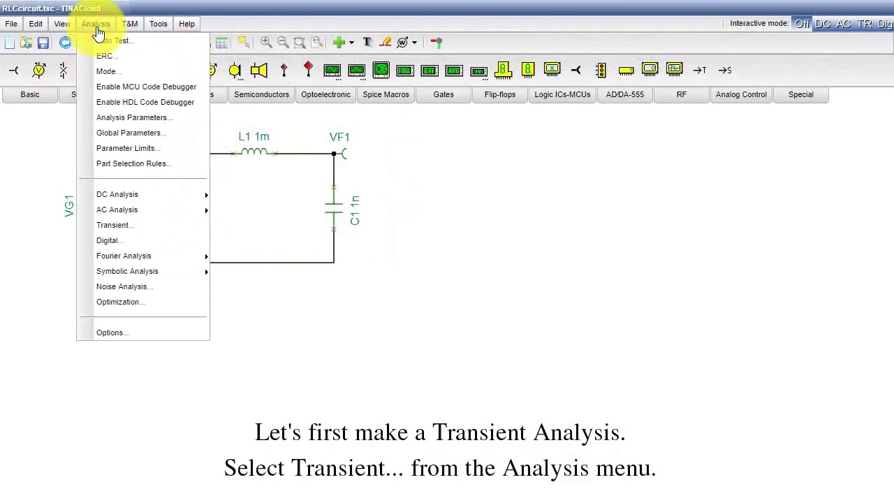
left_click(129, 225)
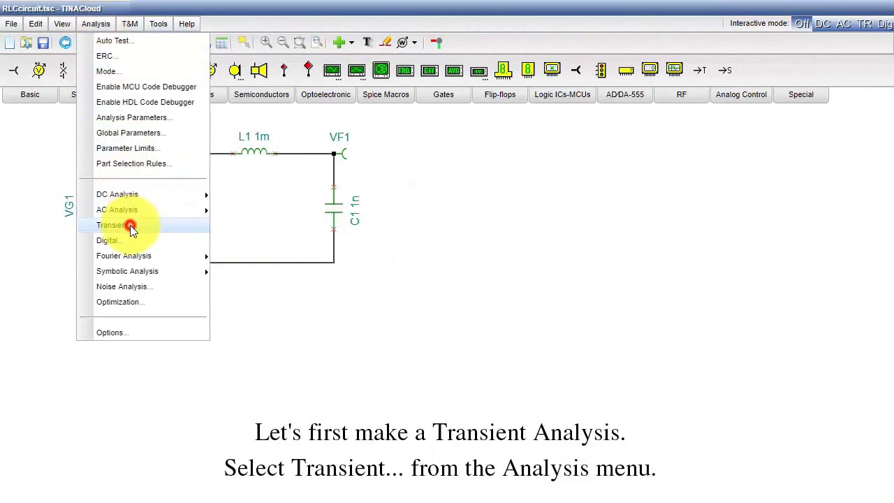
left_click(562, 224)
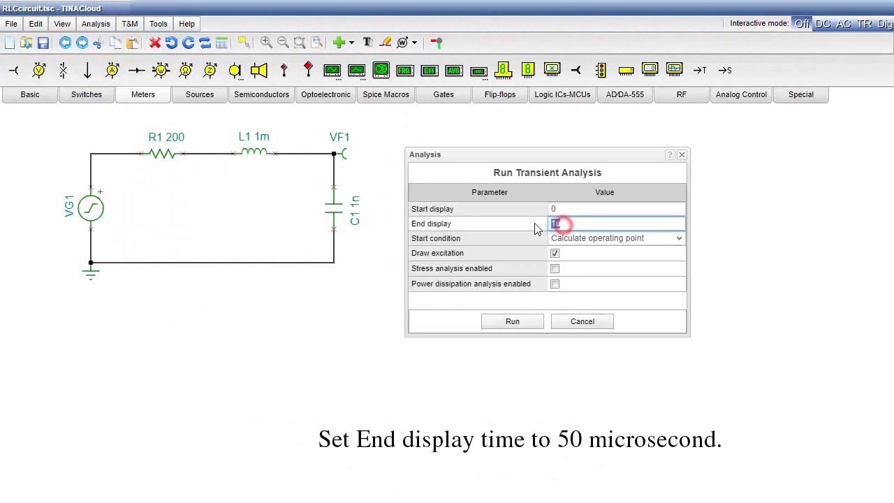
type("50")
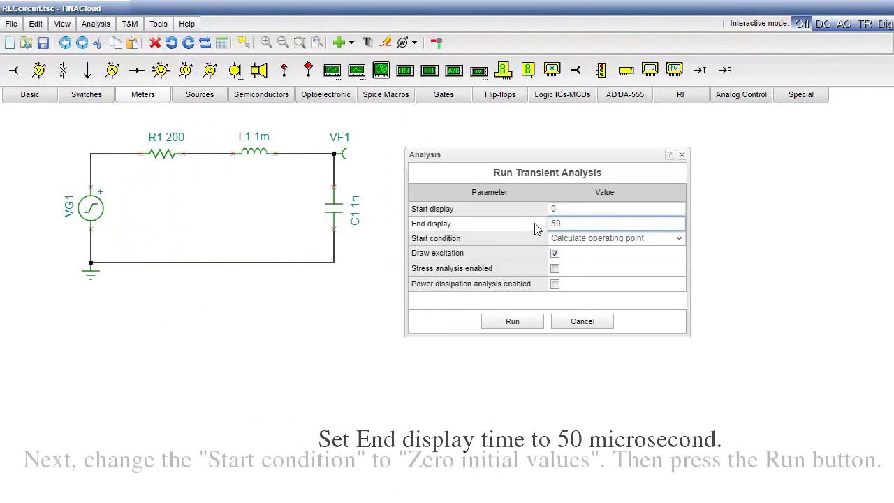
type("u")
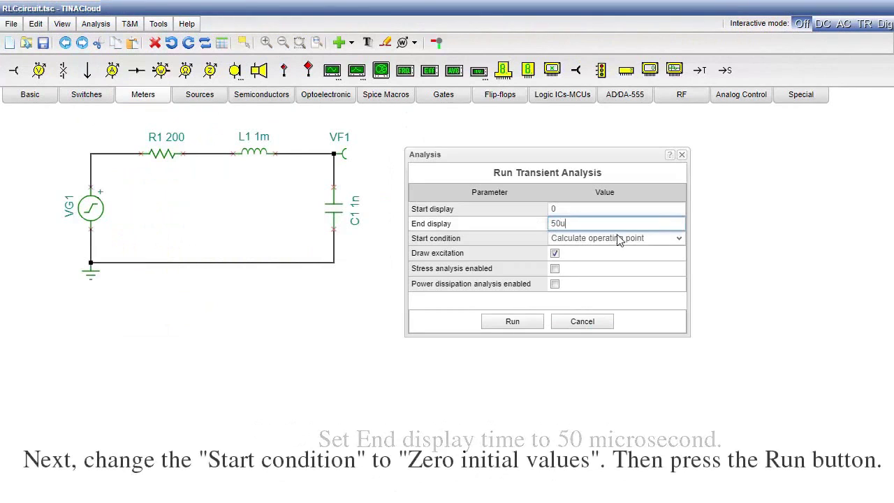
left_click(677, 241)
left_click(677, 241)
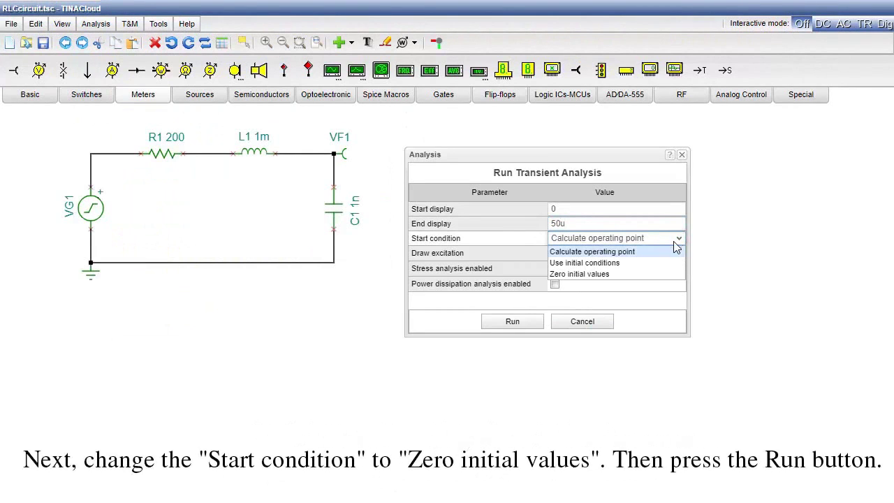
left_click(653, 274)
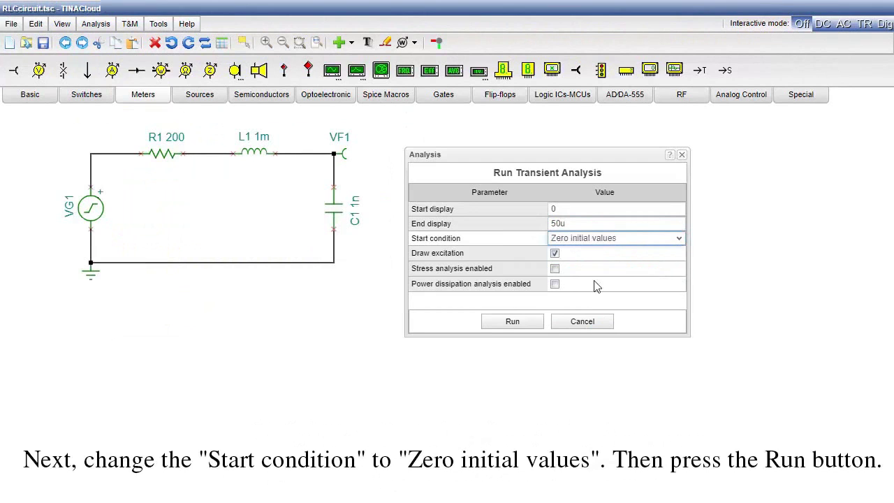
left_click(512, 322)
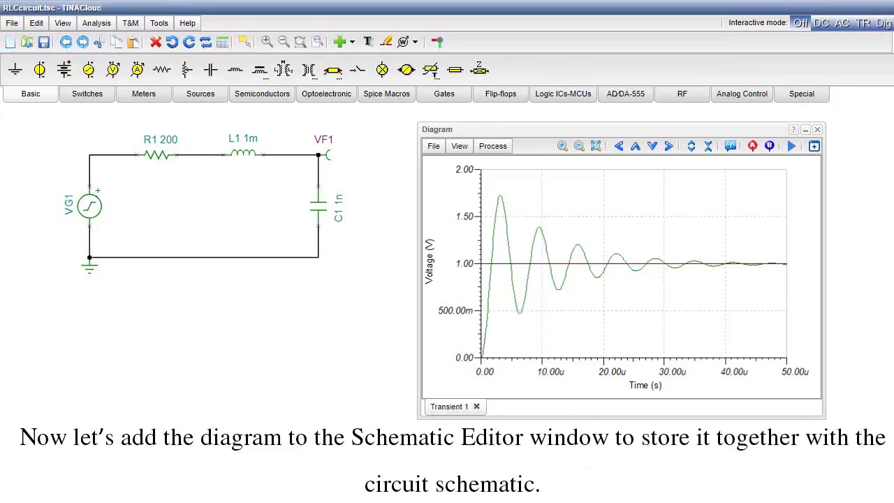
Close the transient diagram window and insert the diagram into the schematic beside the circuit
left_click(817, 129)
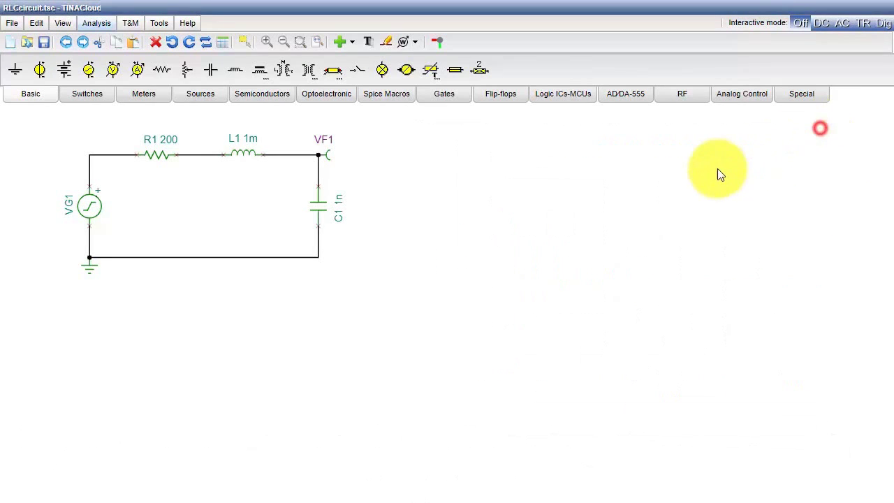
left_click(350, 47)
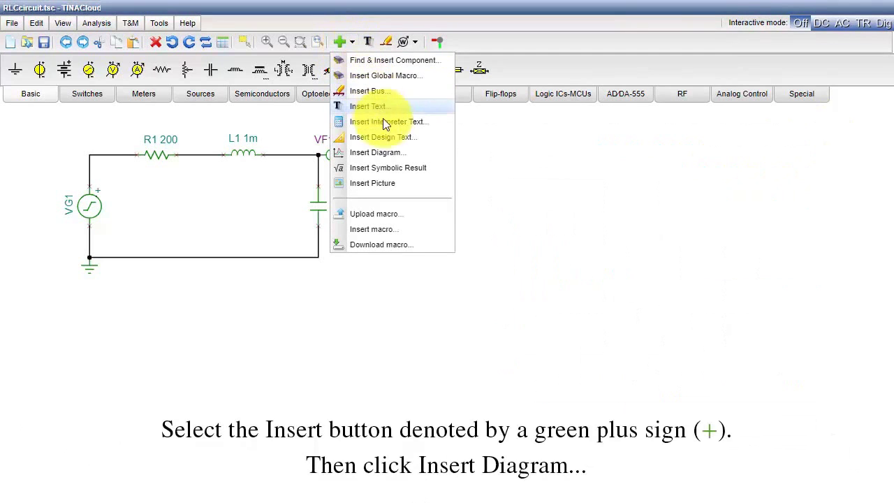
left_click(402, 152)
left_click(489, 261)
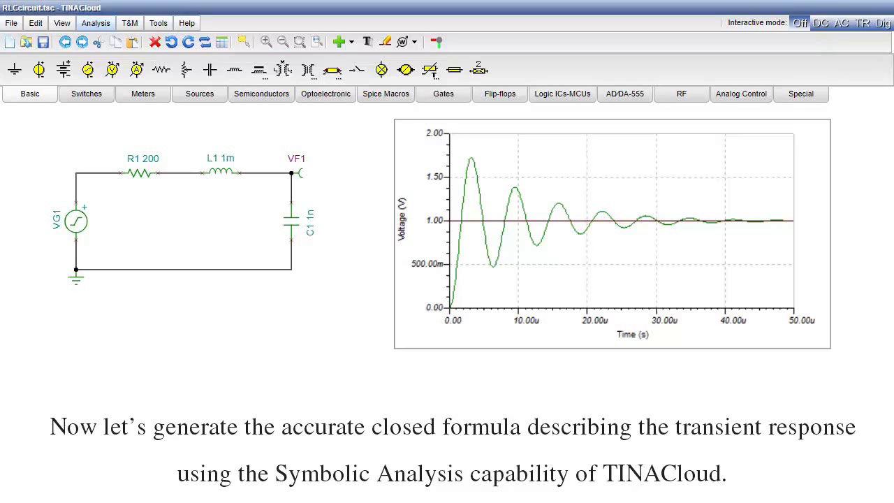
Run the Semi-symbolic Transient analysis and draw the diagram of its formula
left_click(101, 26)
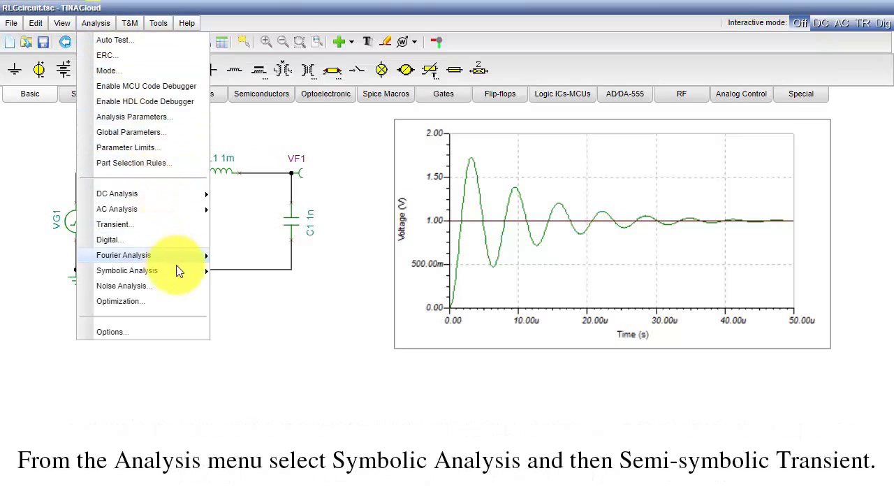
mouse_move(179, 274)
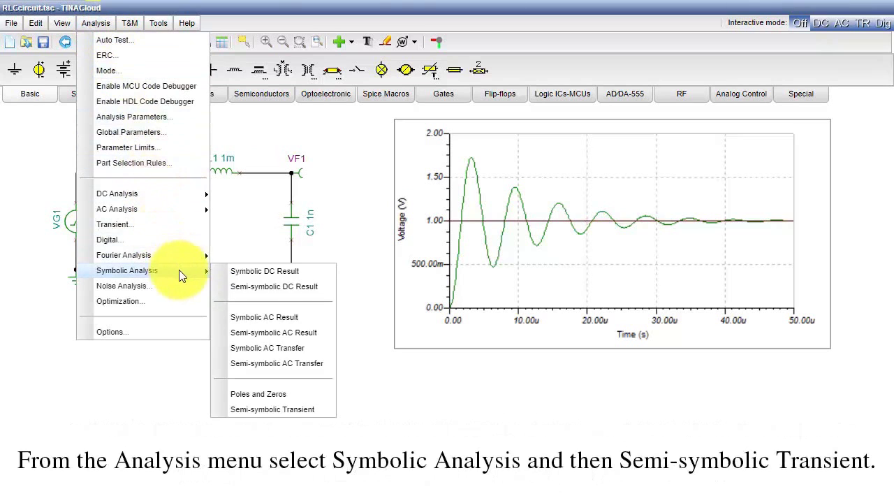
left_click(309, 410)
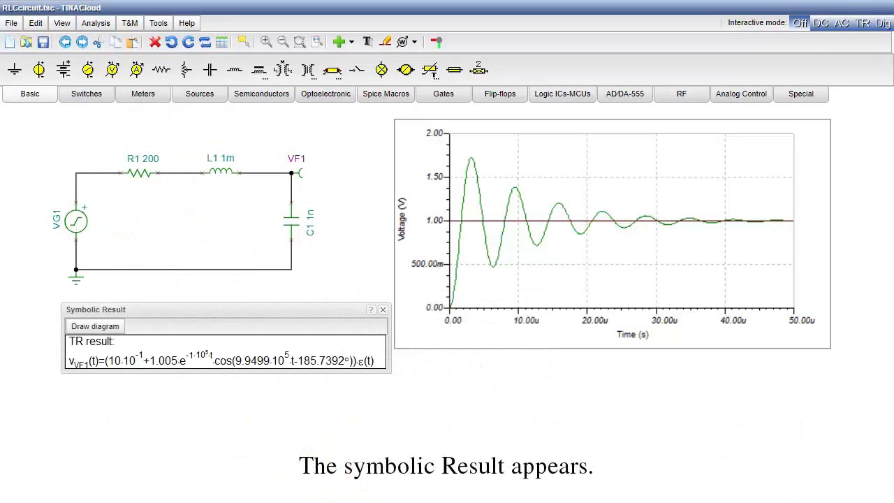
left_click(88, 329)
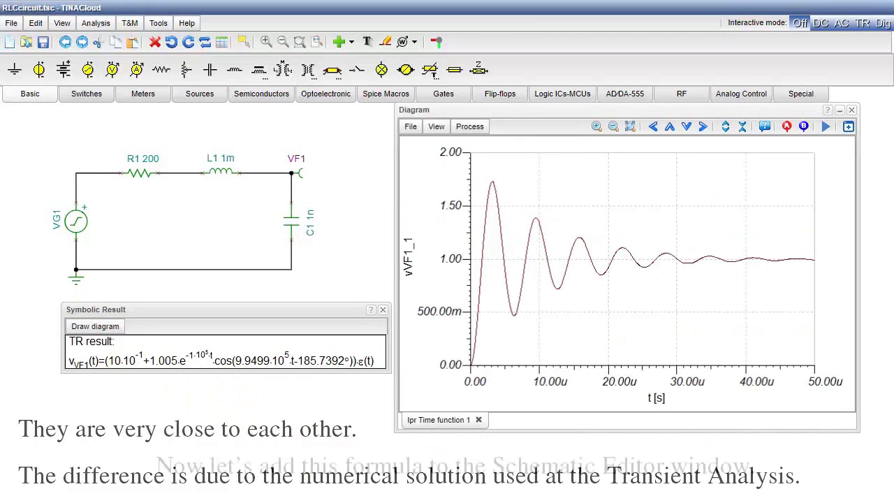
Close the diagram and symbolic result windows and insert the symbolic result below the diagram on the schematic
left_click(852, 110)
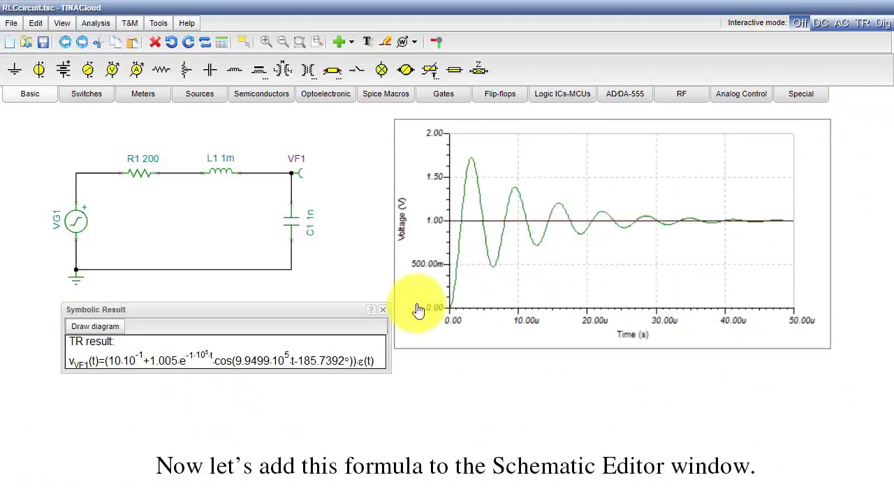
left_click(383, 310)
left_click(352, 42)
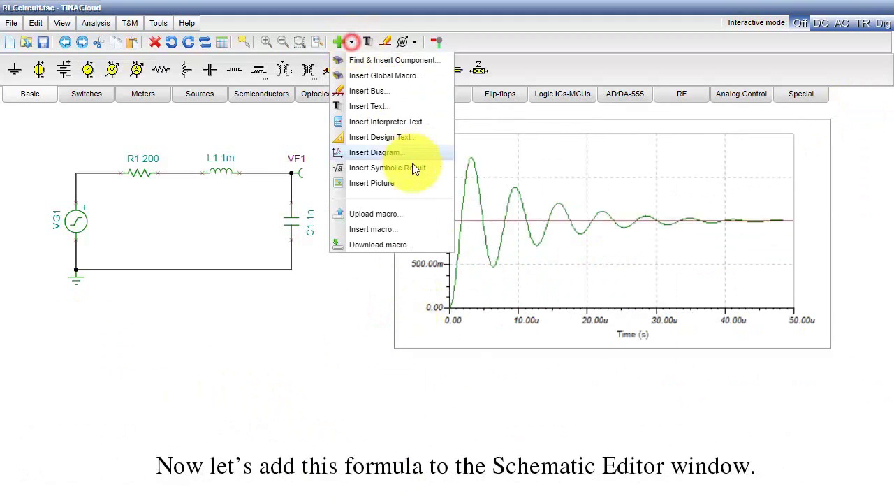
left_click(415, 168)
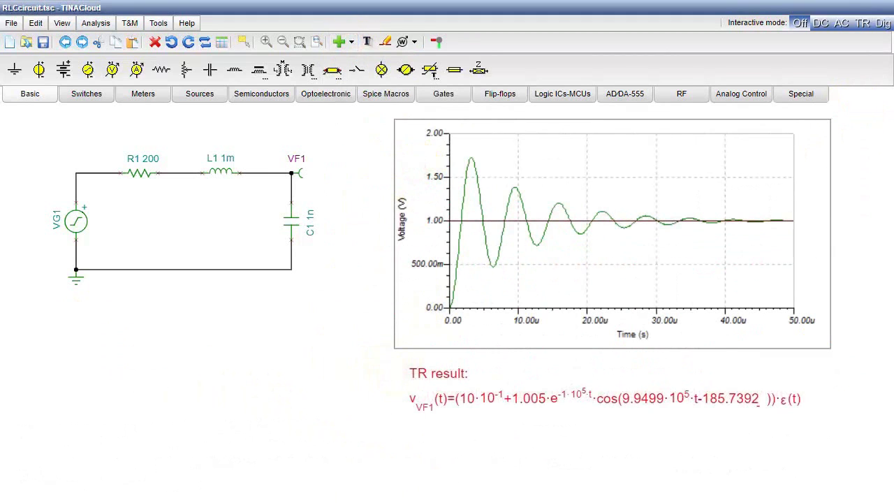
Format the TR result formula text in Arial size 14, color #000000, with a #FFFFFF background and a solid border
double_click(438, 373)
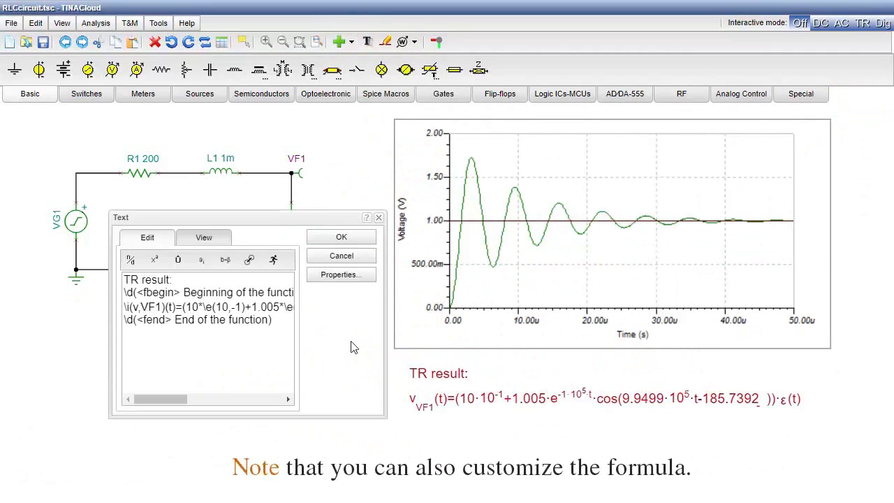
left_click(341, 276)
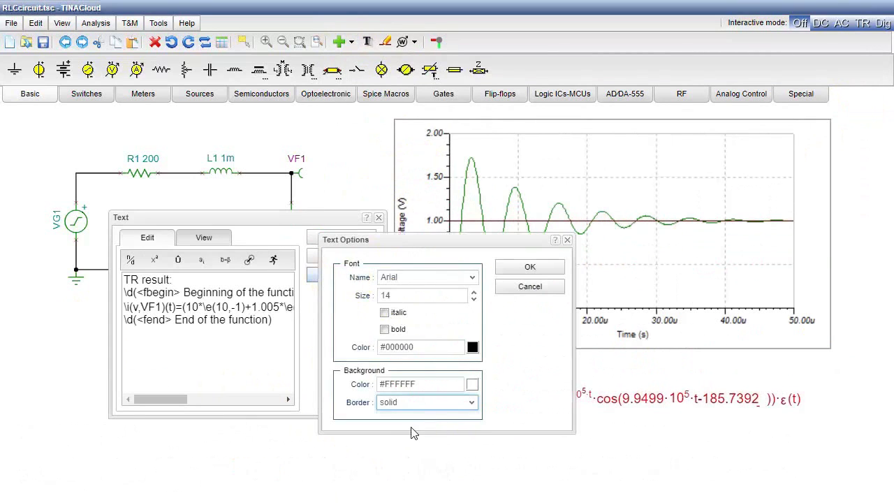
left_click(529, 276)
left_click(341, 238)
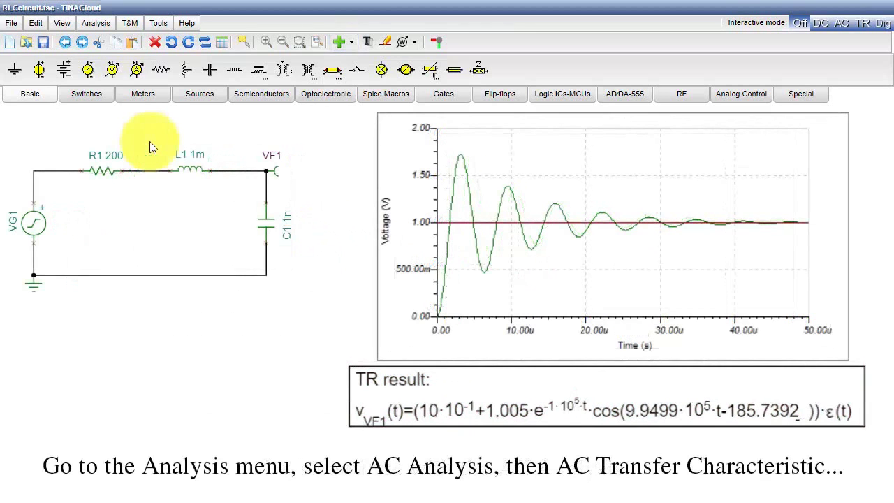
Run an AC Transfer analysis from 1k to 1M with 500 points and display its phase, Nyquist, group delay and Bode diagrams
left_click(96, 23)
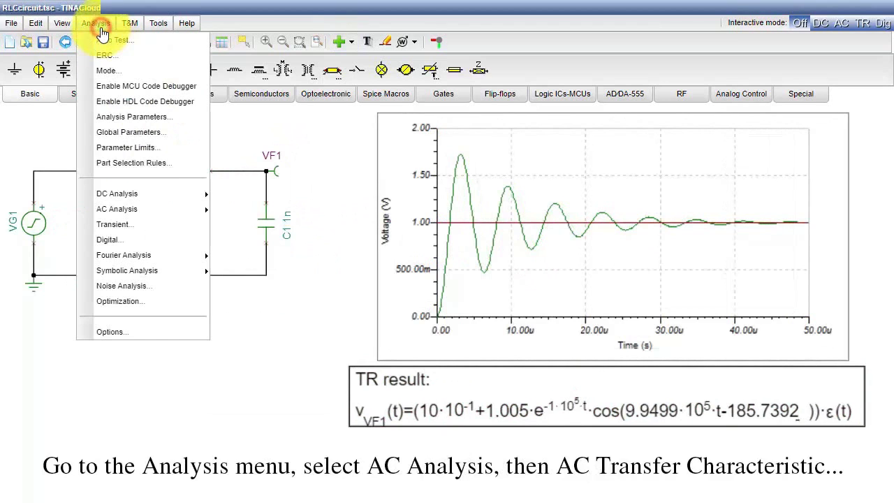
mouse_move(167, 217)
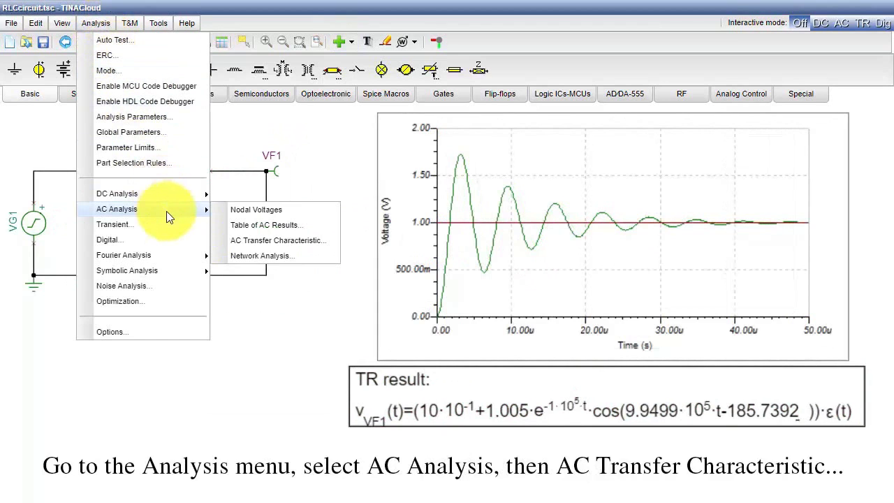
left_click(262, 246)
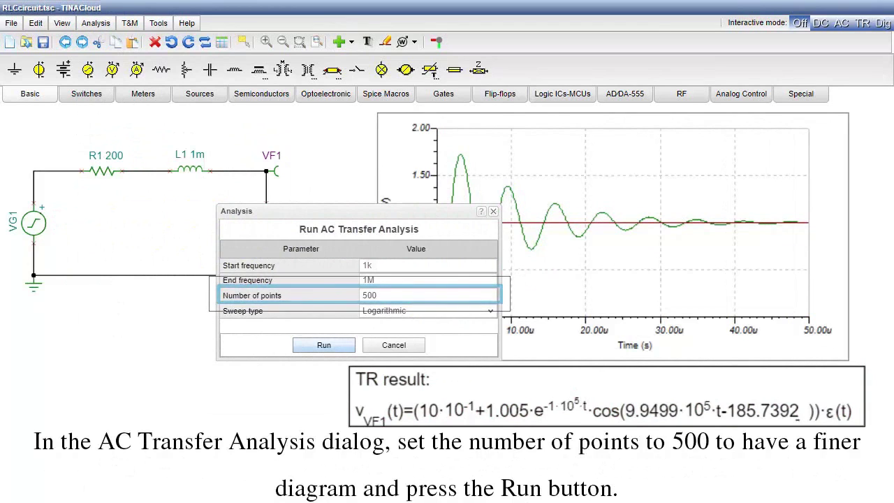
left_click(320, 353)
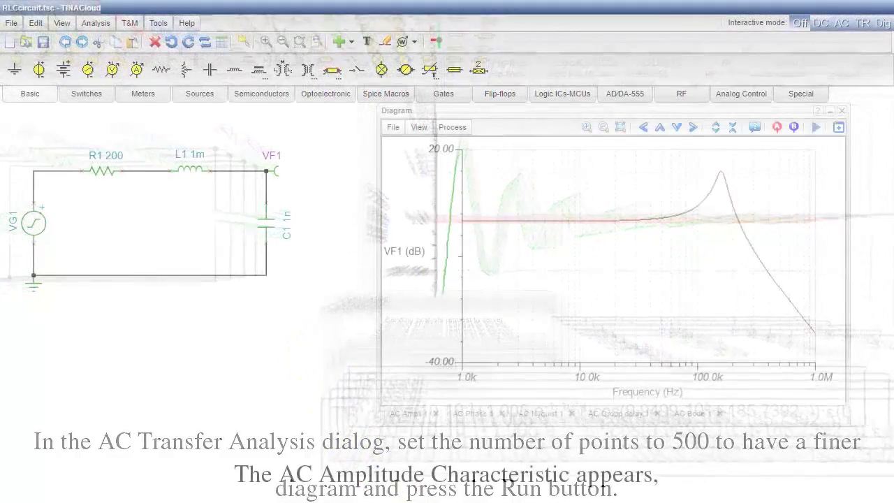
left_click(487, 424)
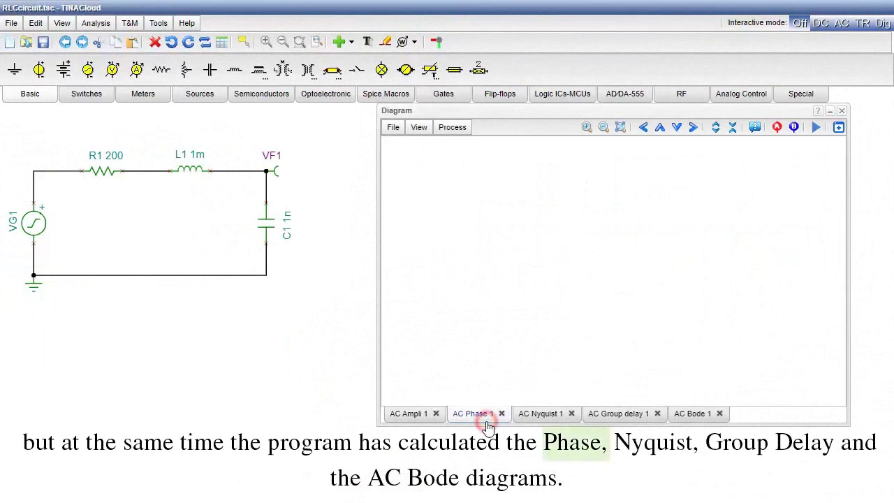
left_click(552, 417)
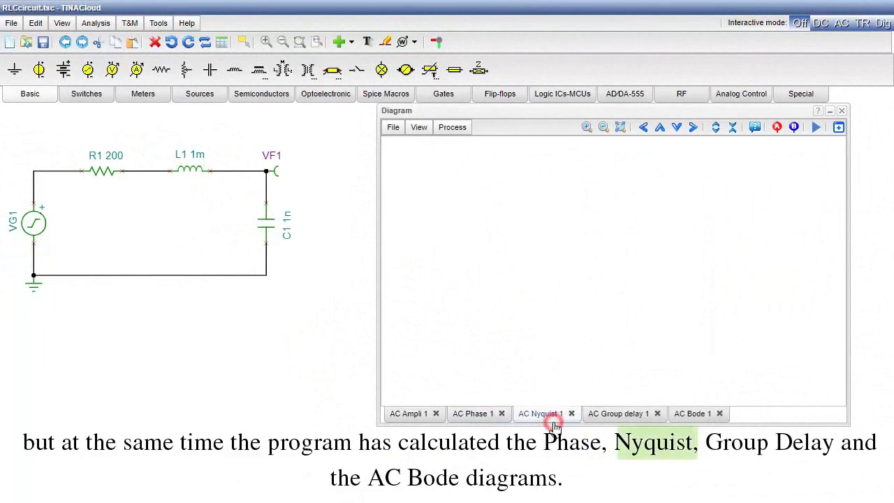
left_click(624, 418)
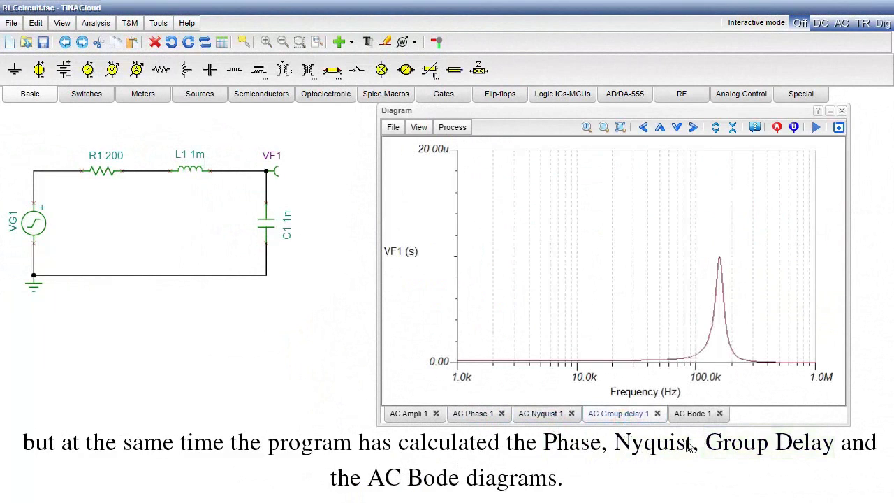
left_click(691, 415)
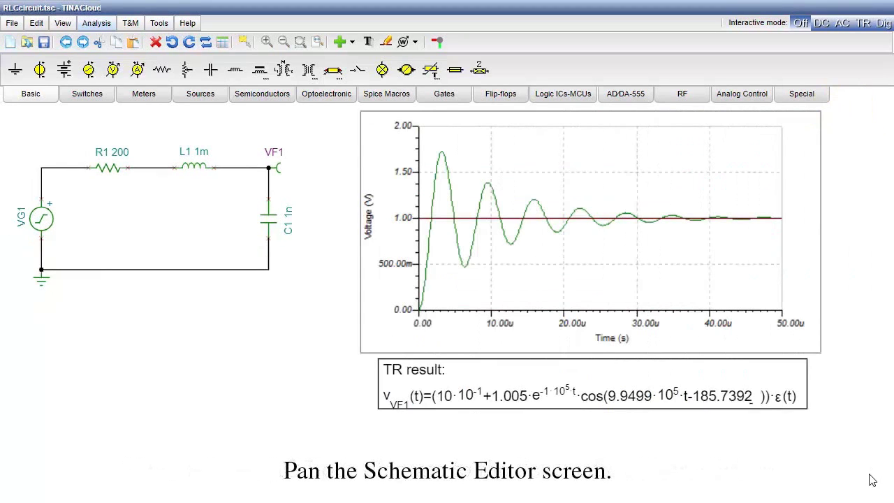
Insert the AC Bode diagram into the schematic below the TR result formula
left_click_drag(873, 481, 870, 443)
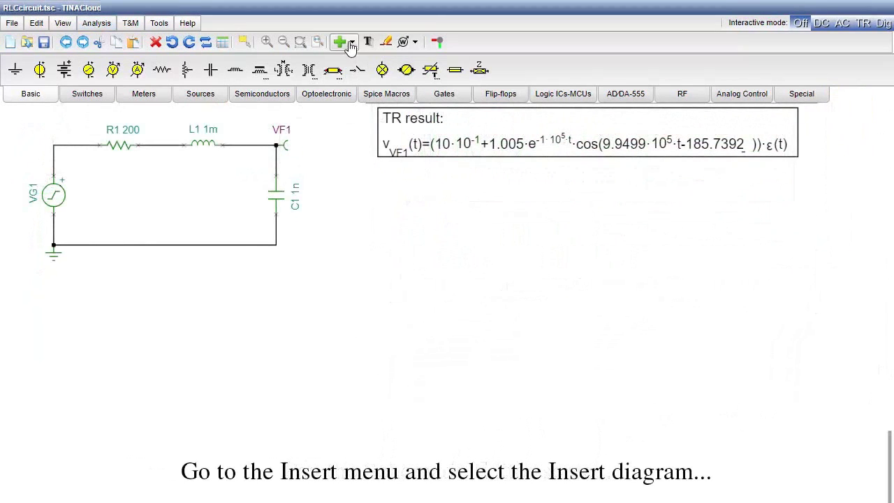
left_click(351, 42)
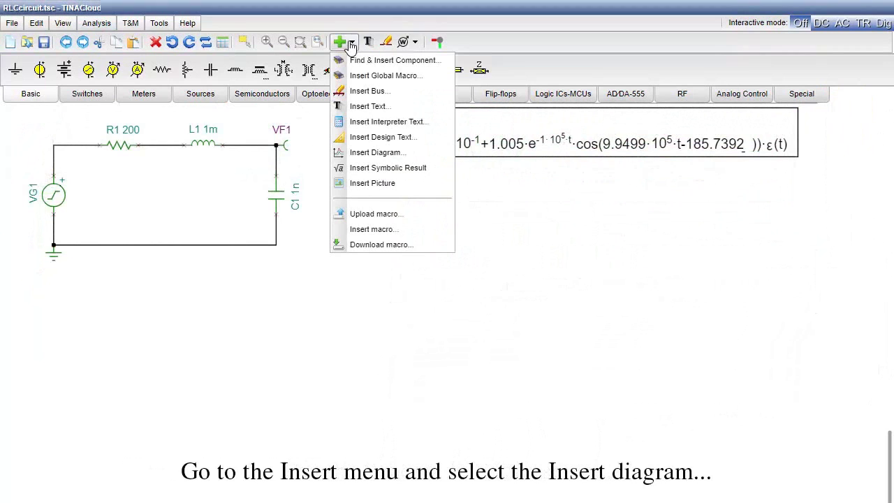
left_click(375, 152)
left_click(396, 313)
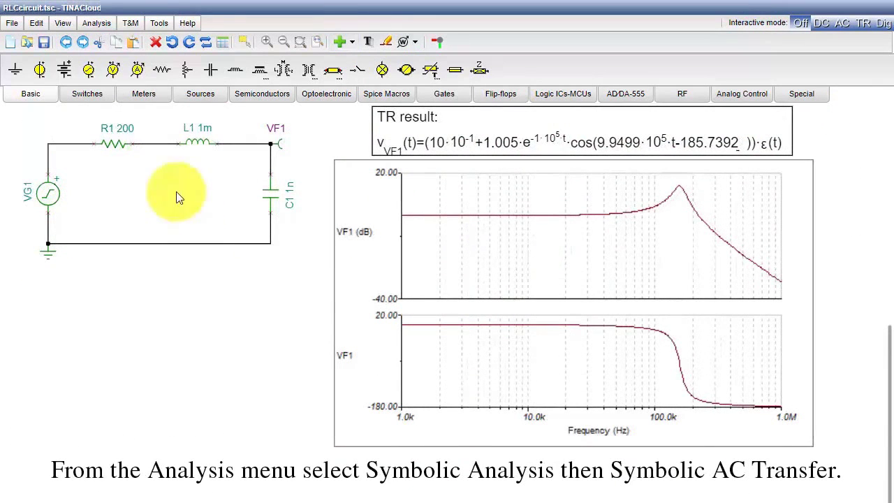
Run the Symbolic AC Transfer analysis and insert its transfer function result into the schematic beside the Bode diagram
left_click(98, 24)
mouse_move(156, 271)
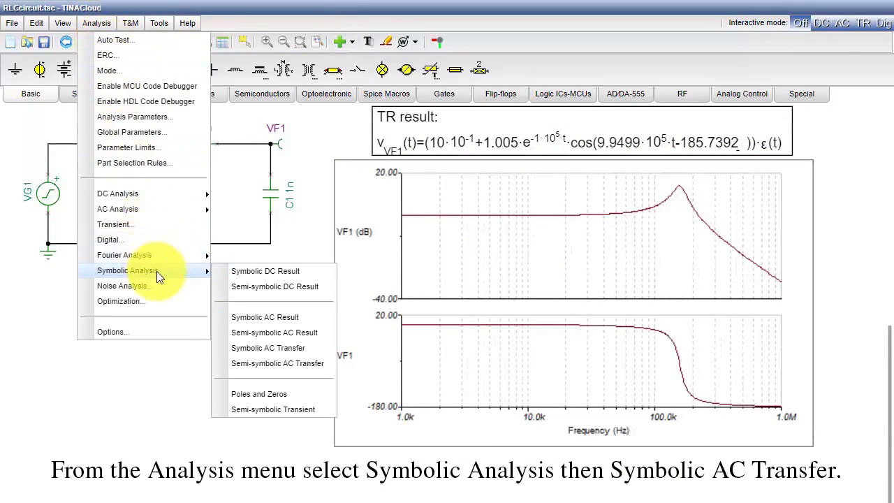
left_click(281, 351)
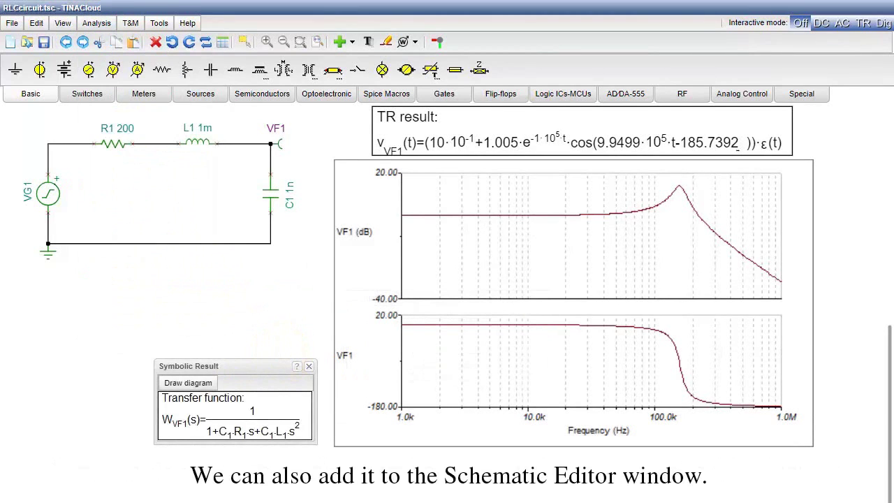
key("Escape")
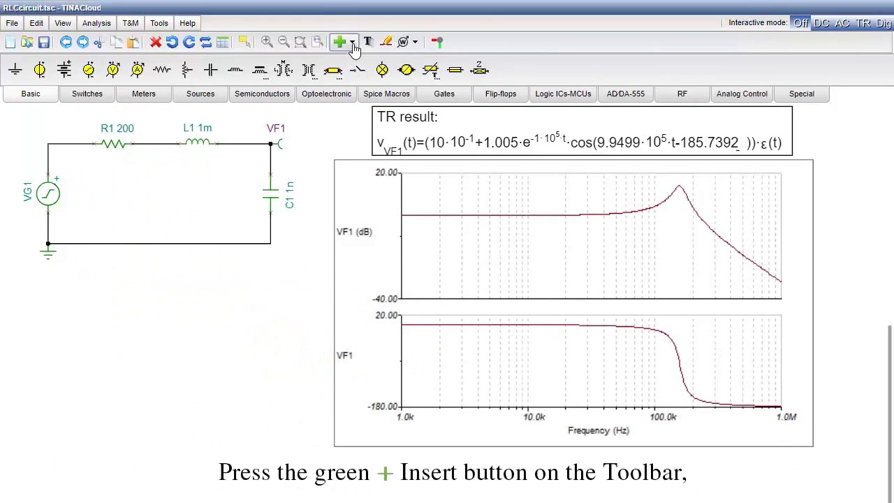
left_click(354, 44)
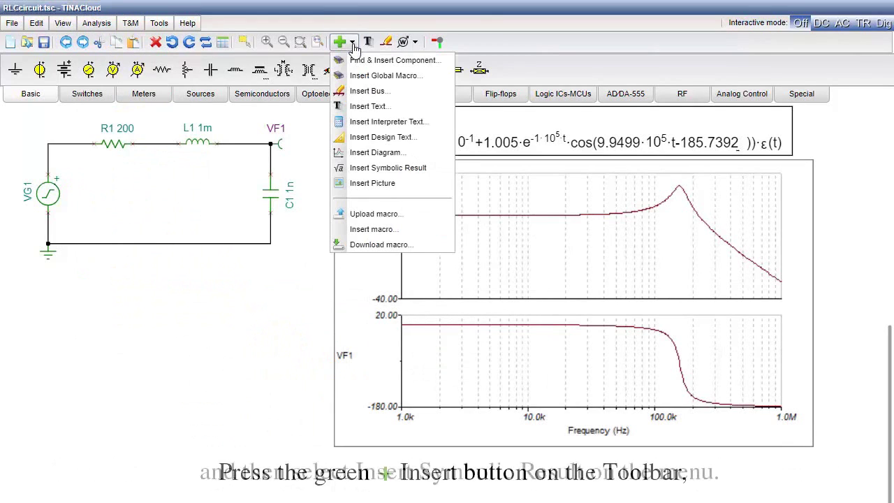
left_click(403, 174)
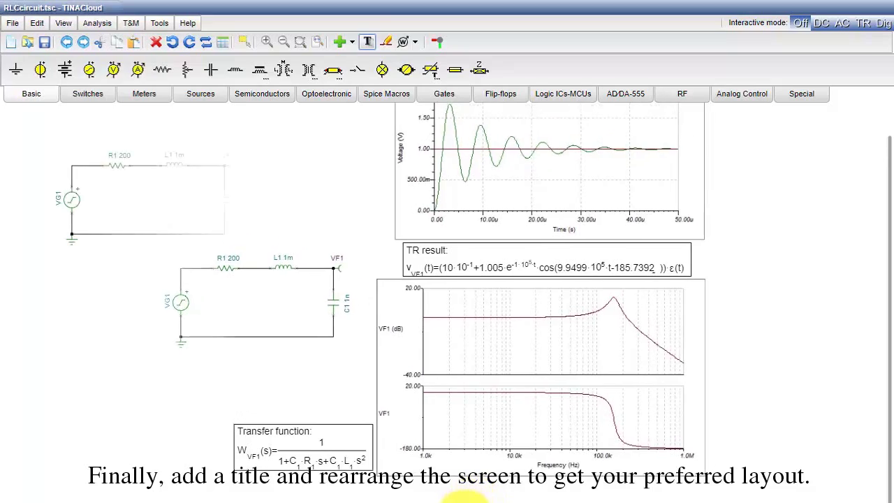
Add the title text "RLC CIRCUIT" to the schematic
left_click(368, 41)
type("RLC CIRCUIT")
left_click(496, 177)
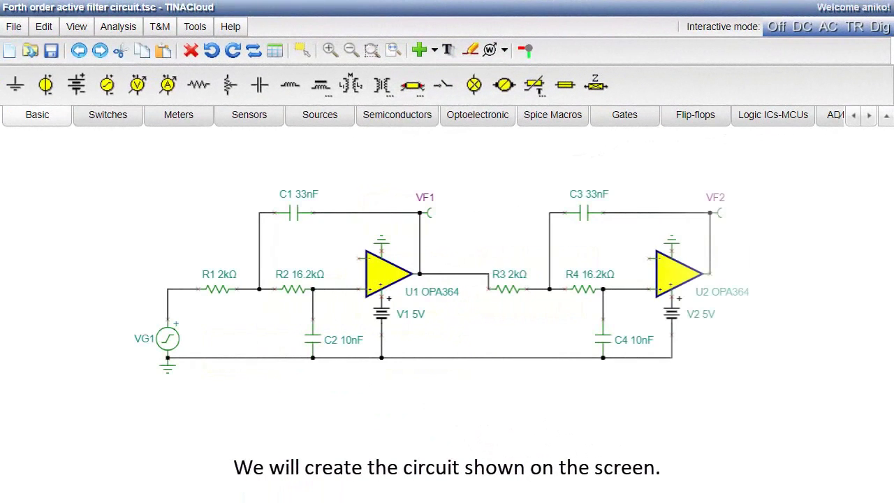
Place a voltage generator, two resistors in a row, a horizontal capacitor above R2 and a vertical capacitor below R2
left_click(107, 84)
left_click(56, 309)
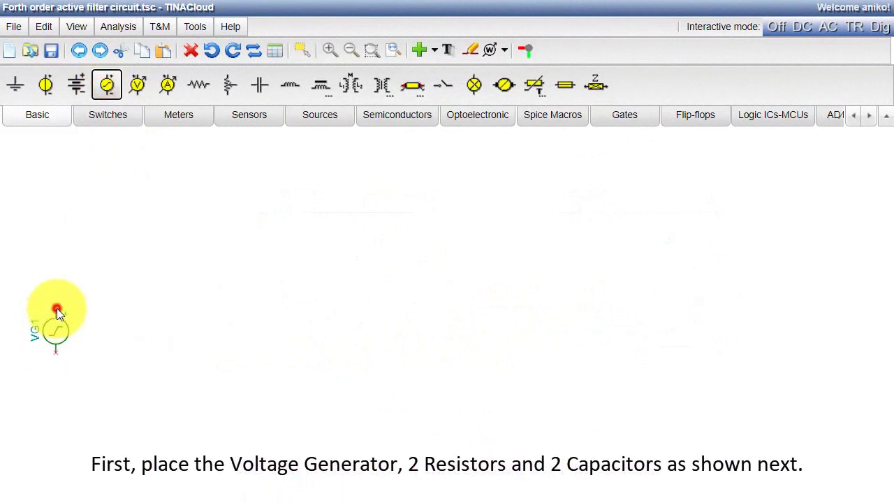
left_click(199, 85)
left_click(94, 276)
left_click(198, 85)
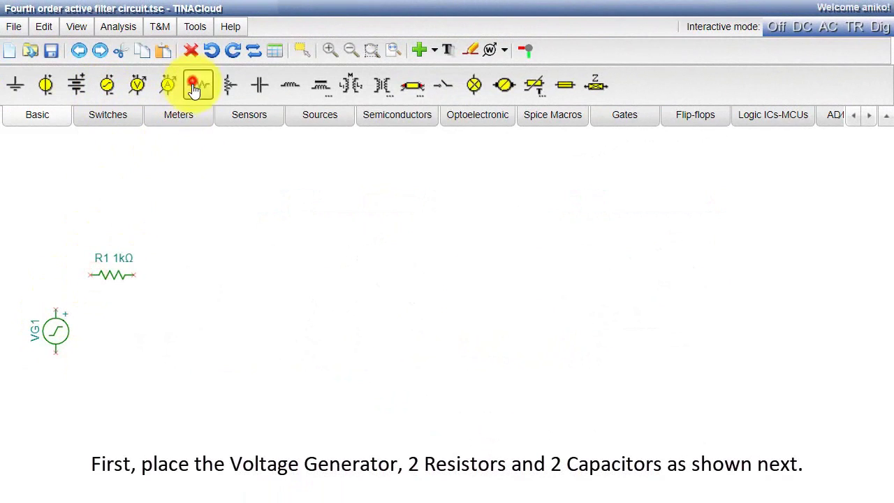
left_click(176, 276)
left_click(220, 328)
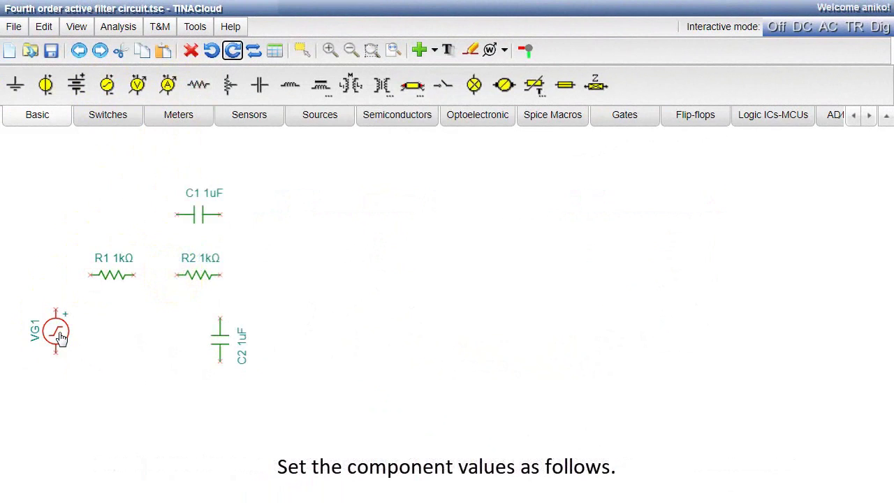
Set the value of voltage generator VG1 to 2.5
double_click(60, 337)
type("2.5")
left_click(399, 384)
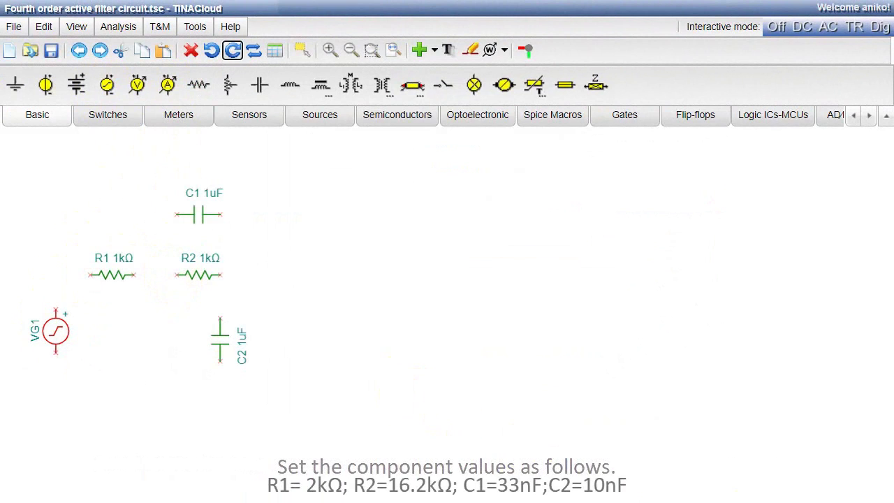
Set R1 to 2 kΩ, R2 to 16.2 kΩ, C1 to 33 nF and C2 to 10 nF
left_click(117, 275)
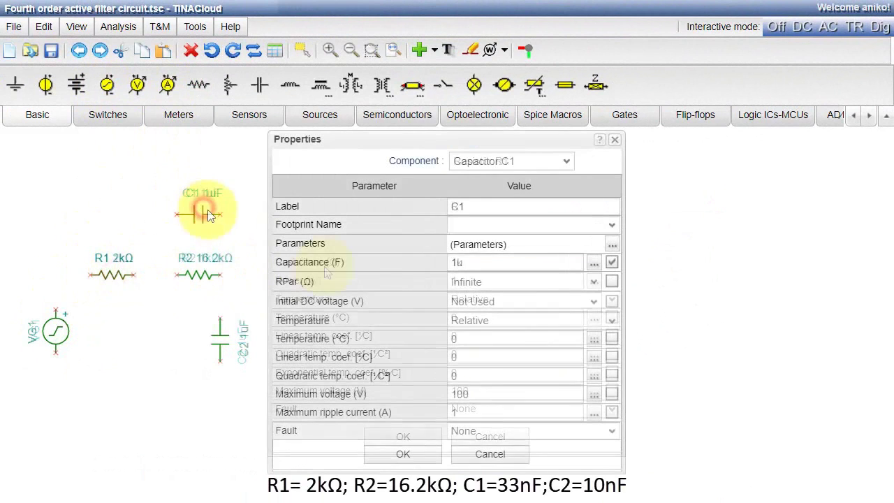
left_click(461, 263)
type("33n")
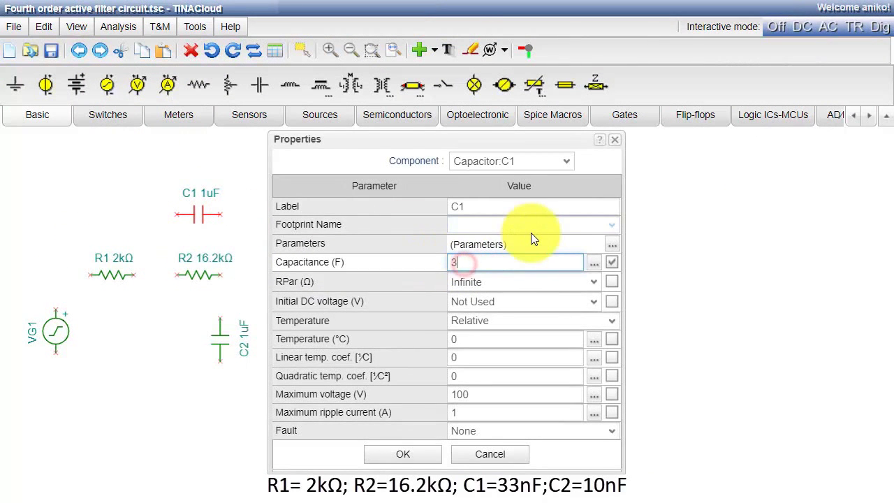
left_click(417, 455)
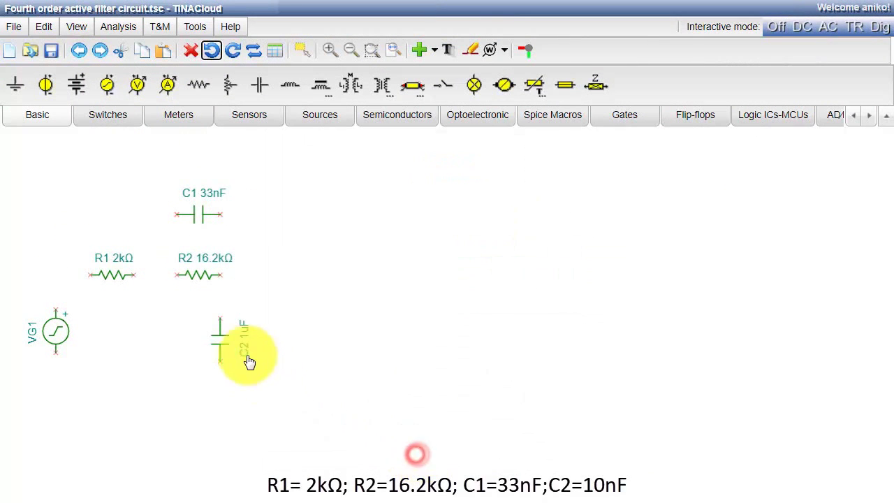
double_click(222, 340)
left_click(471, 266)
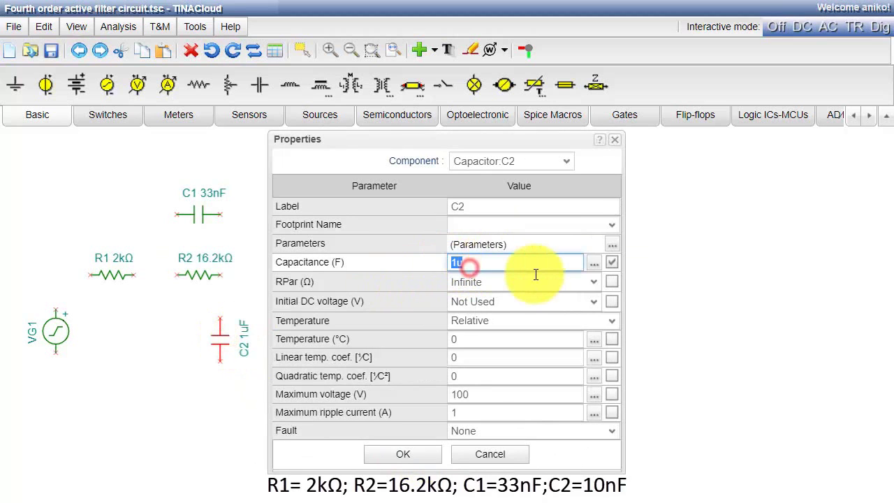
type("10n")
key("Return")
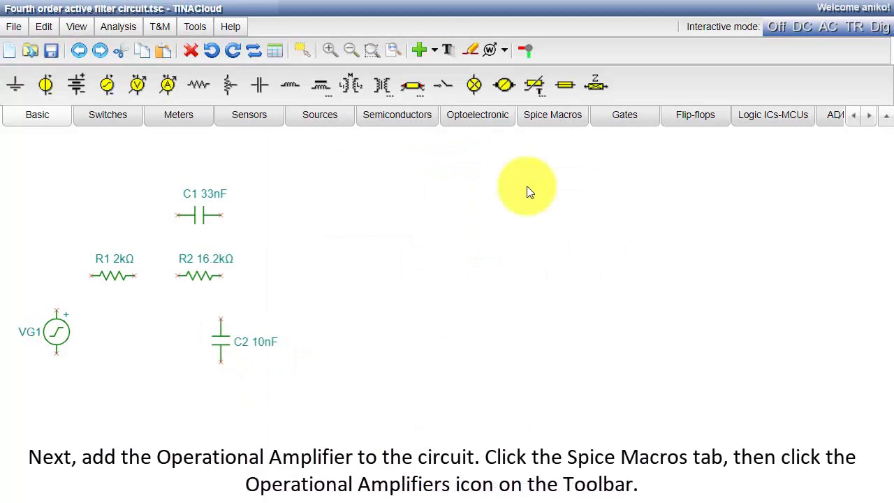
Find the OPA364 operational amplifier among the Spice macros and place it beside R2
left_click(540, 117)
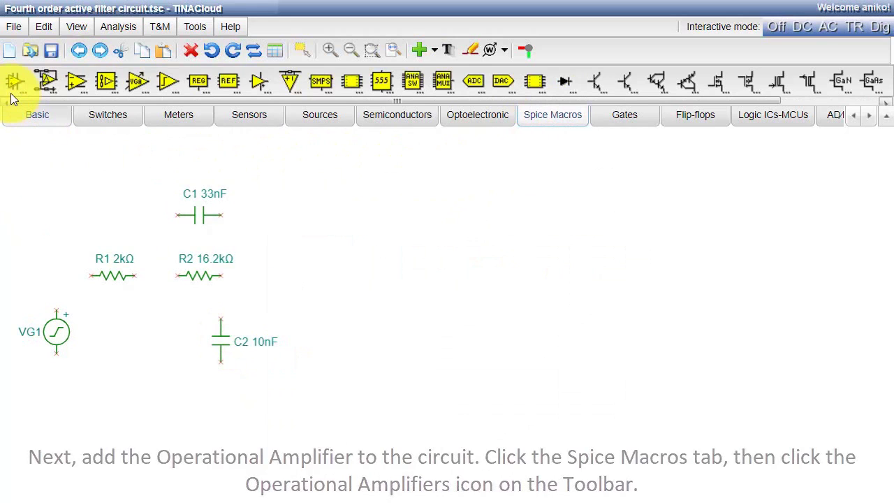
left_click(11, 91)
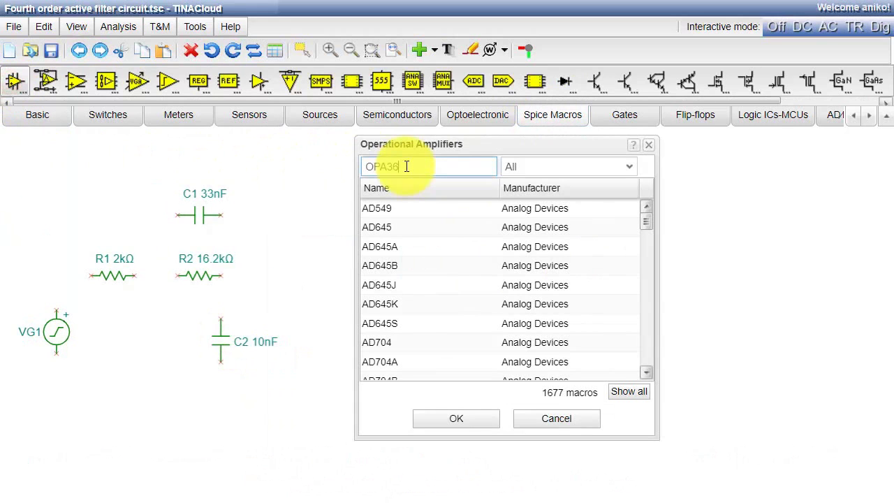
left_click(479, 248)
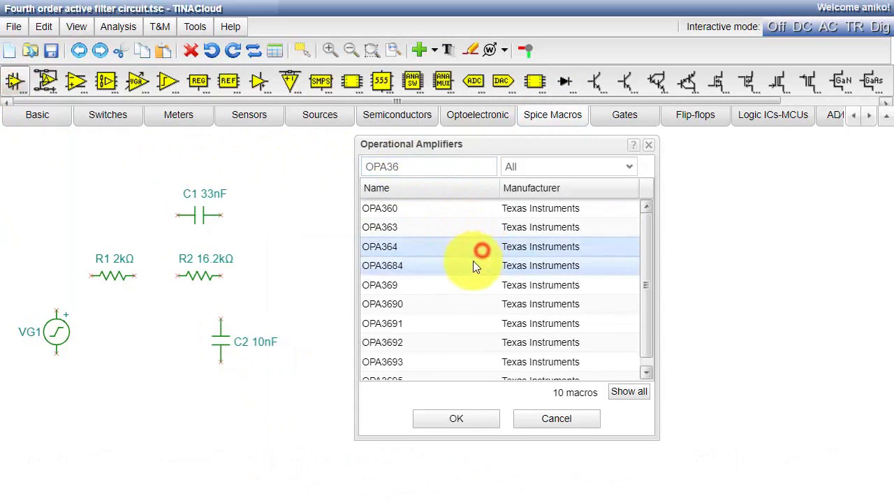
left_click(458, 421)
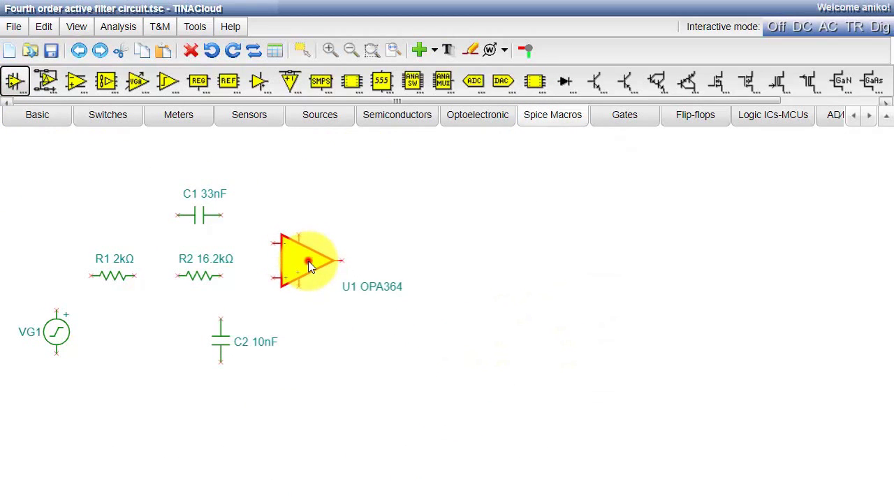
left_click(308, 260)
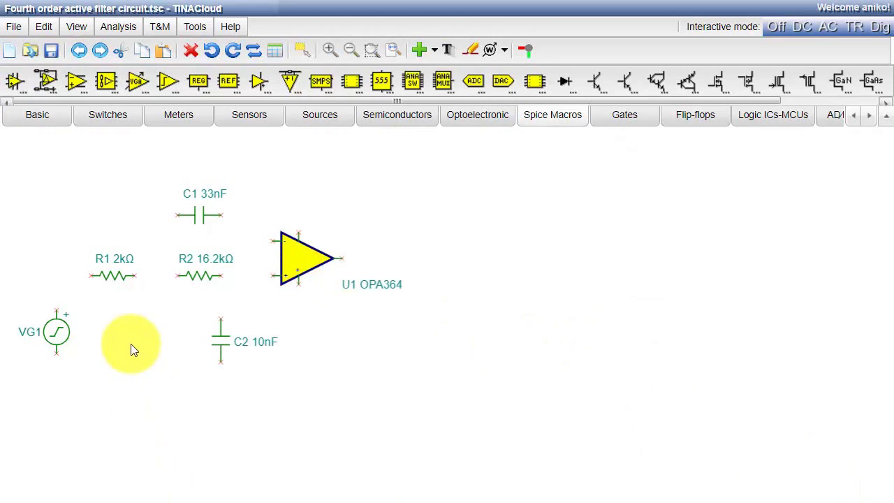
Add two grounds and a 5 V battery, and wire the components into the first filter block
left_click(35, 114)
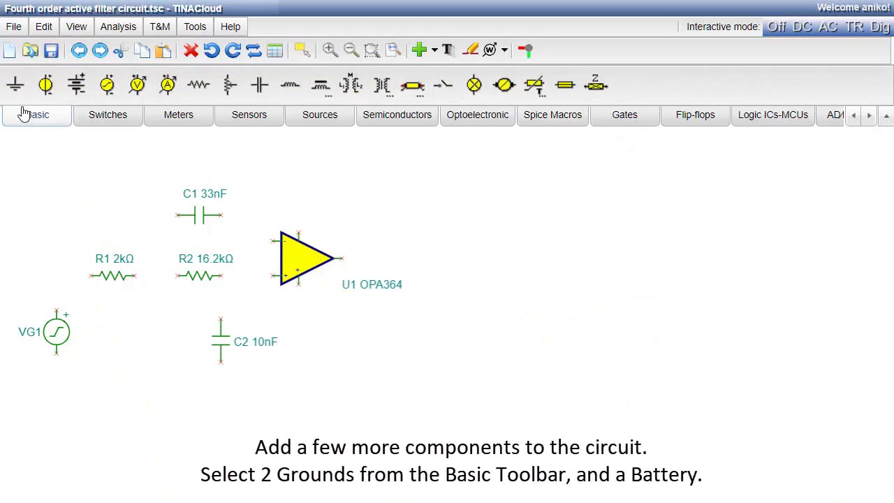
left_click(14, 85)
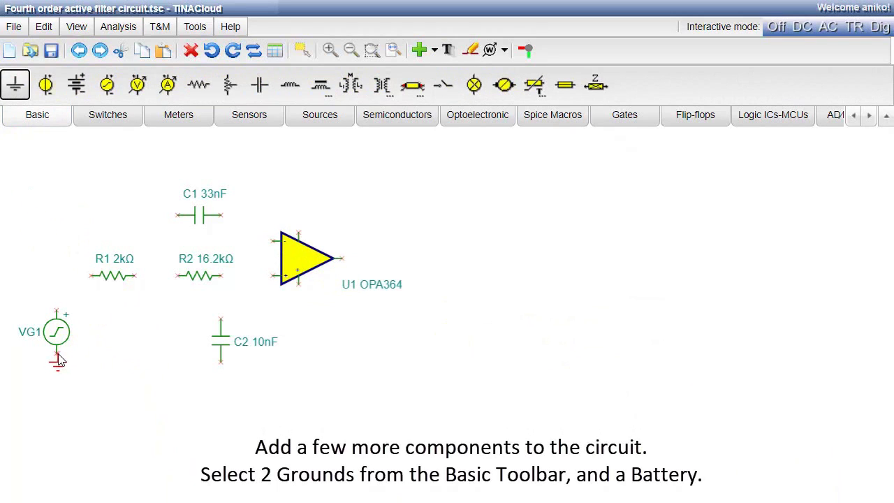
left_click(233, 50)
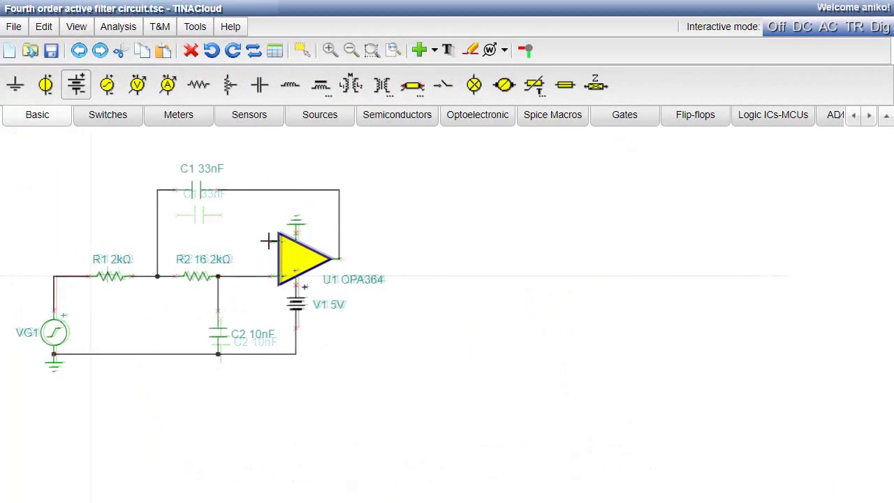
left_click_drag(268, 241, 253, 189)
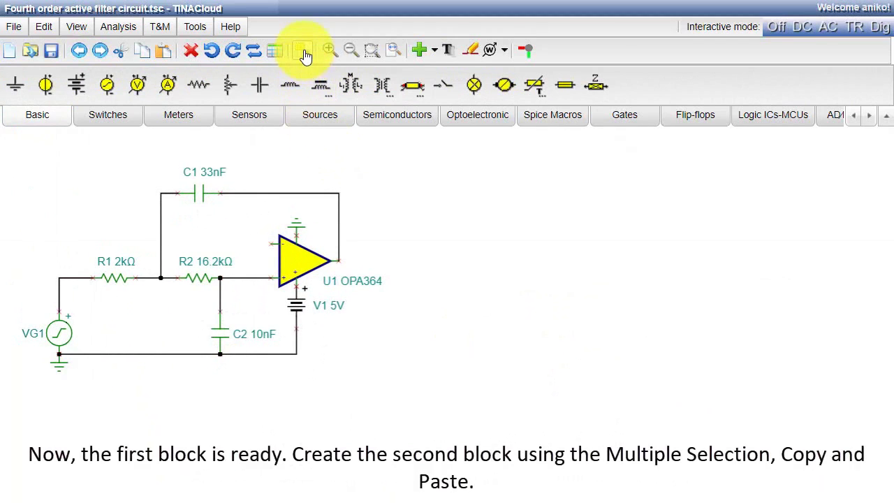
Copy the first filter block without the voltage generator, its ground and its wire to R1, and paste it beside the original
left_click(304, 51)
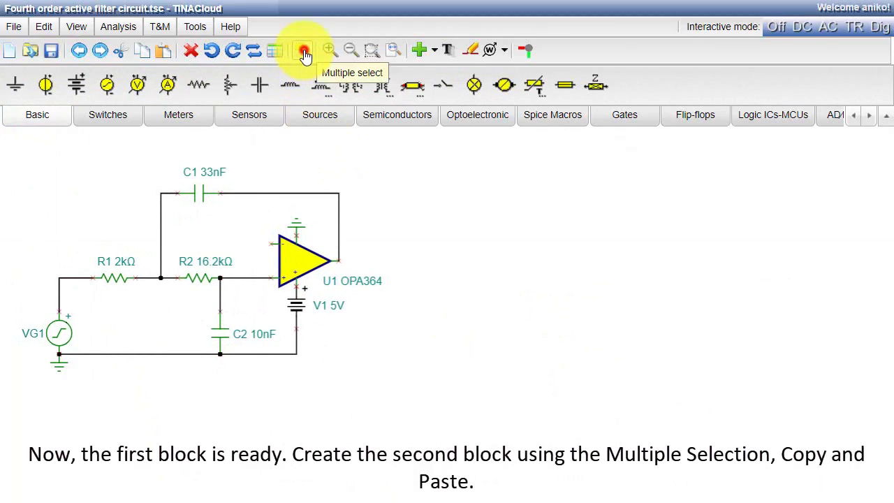
left_click_drag(53, 148, 399, 394)
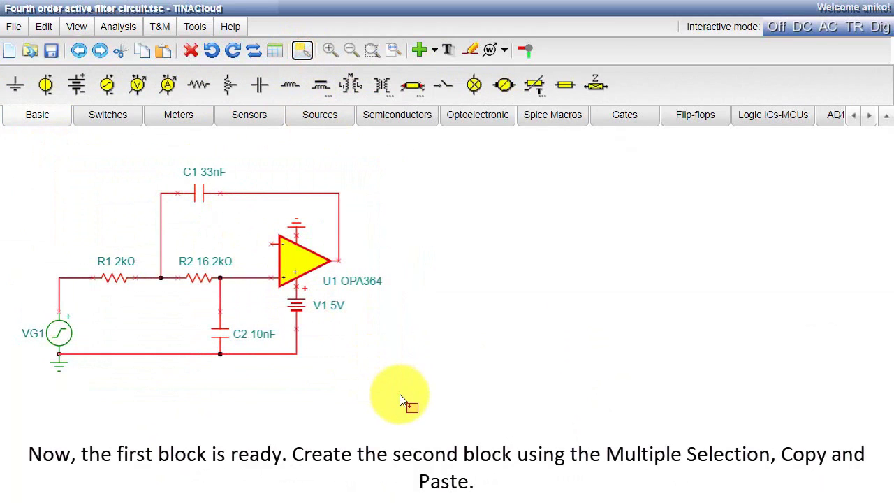
left_click(60, 290)
left_click(142, 51)
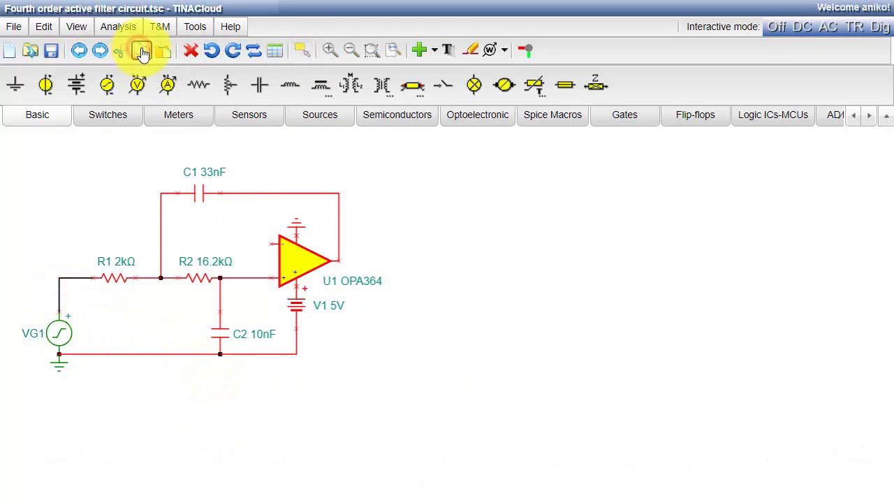
left_click(165, 60)
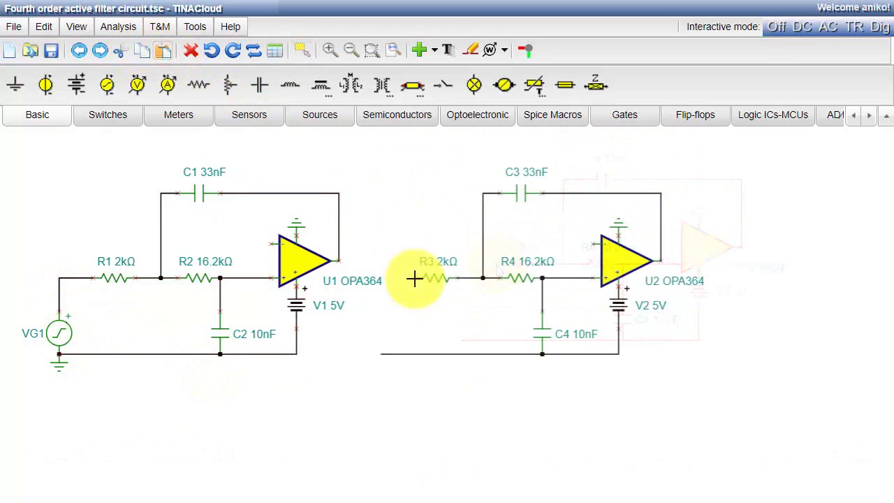
Wire the copied block to U1's output and the common ground line, and add voltage pins VF1 and VF2 at the amplifier outputs
left_click(416, 276)
mouse_move(416, 278)
left_mouse_down()
mouse_move(412, 261)
mouse_move(339, 261)
left_mouse_up()
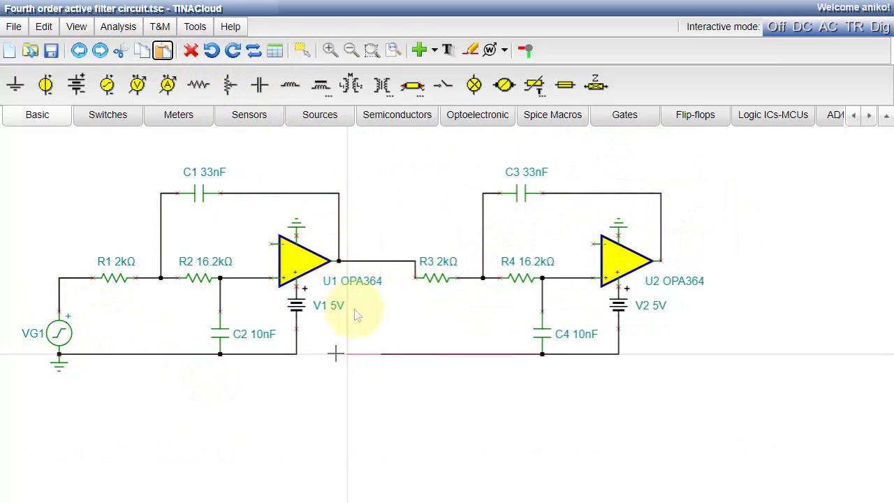
left_click_drag(380, 354, 297, 355)
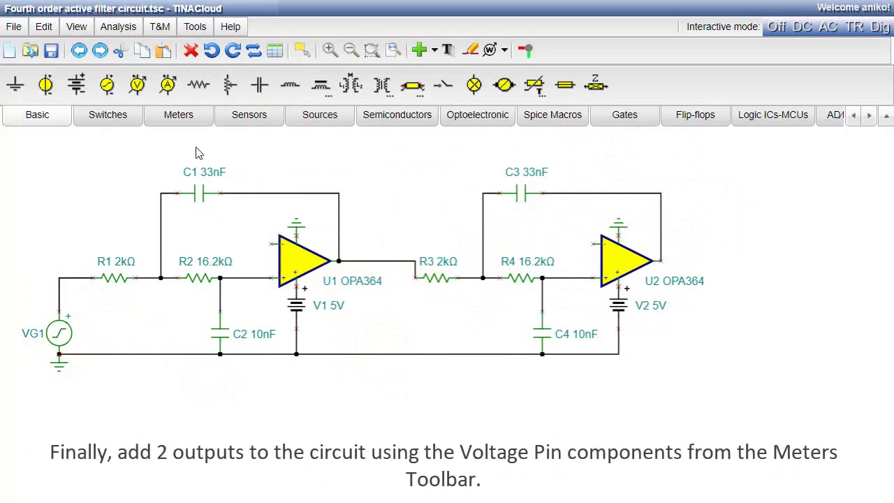
left_click(181, 120)
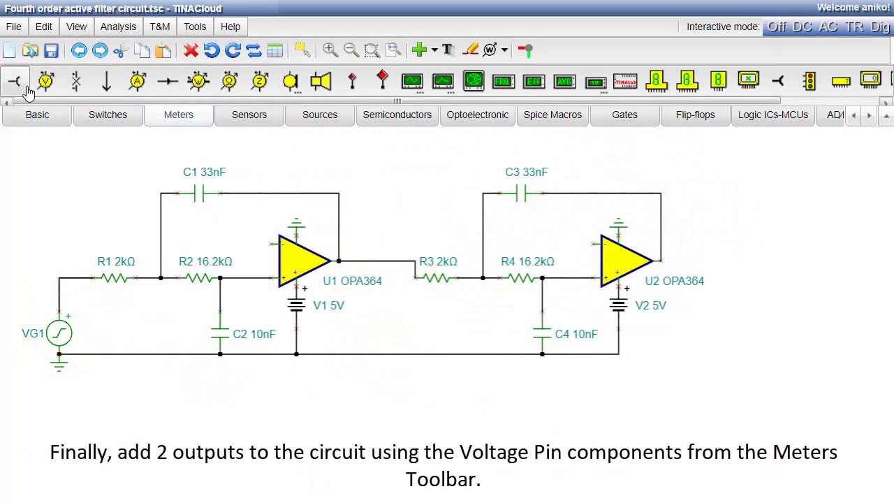
left_click(342, 199)
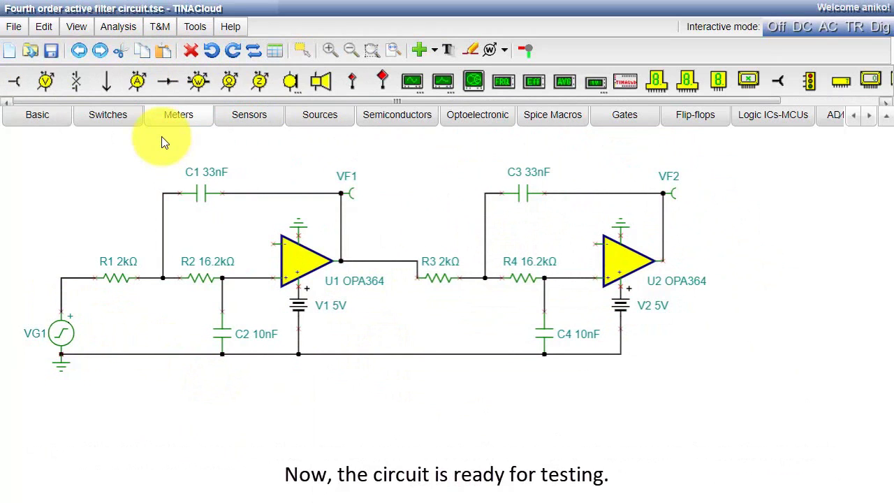
Run an AC transfer characteristic analysis with an end frequency of 10k
left_click(128, 32)
mouse_move(224, 238)
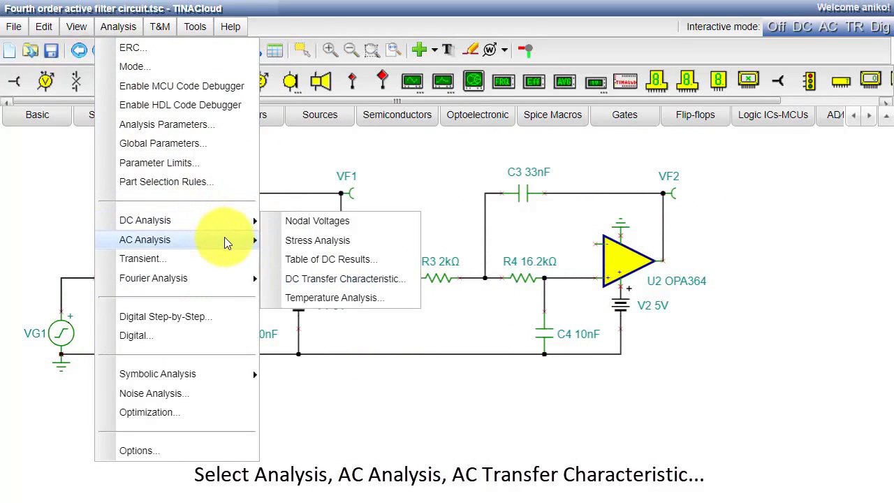
left_click(398, 284)
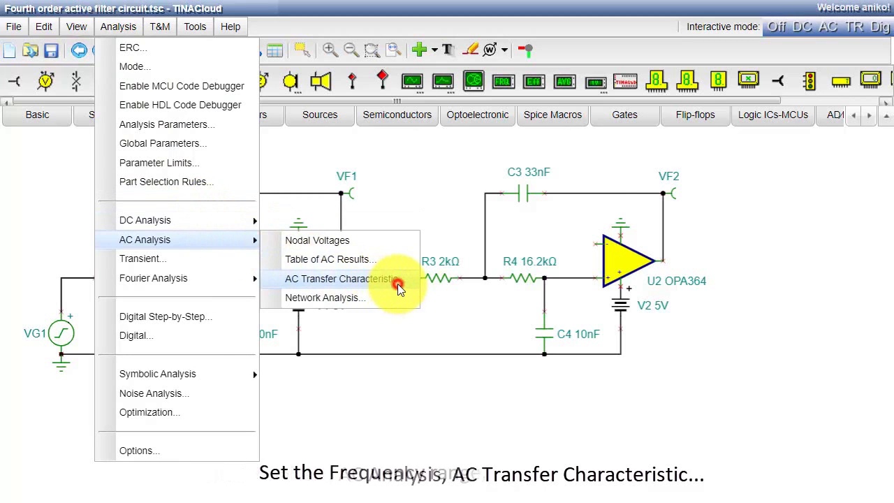
left_click(489, 224)
type("10")
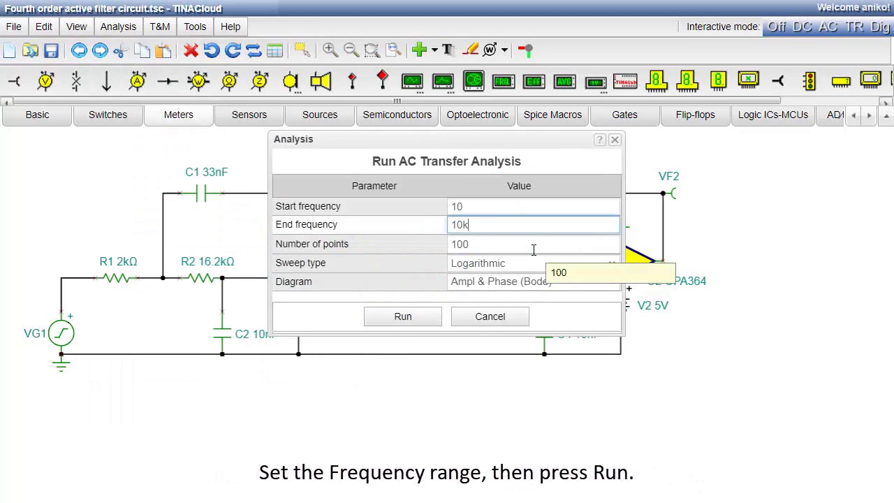
type("k")
left_click(407, 317)
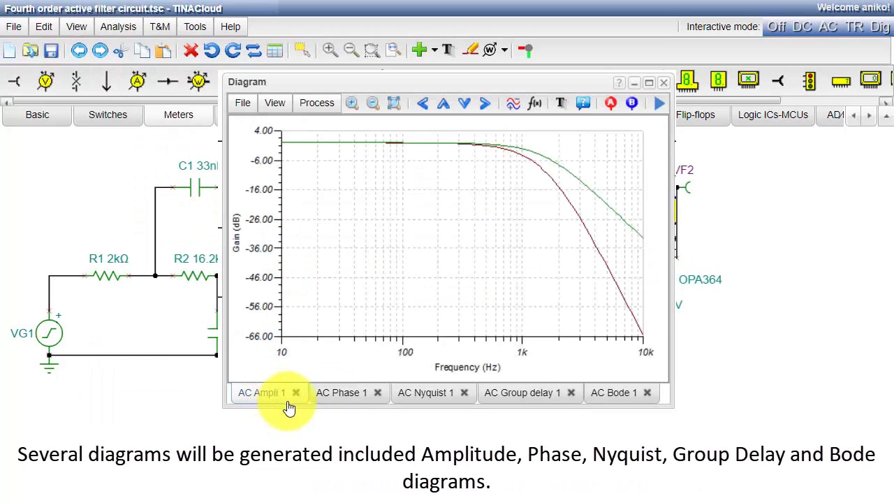
Examine the phase, Nyquist, group delay and Bode diagrams of the AC analysis
left_click(337, 402)
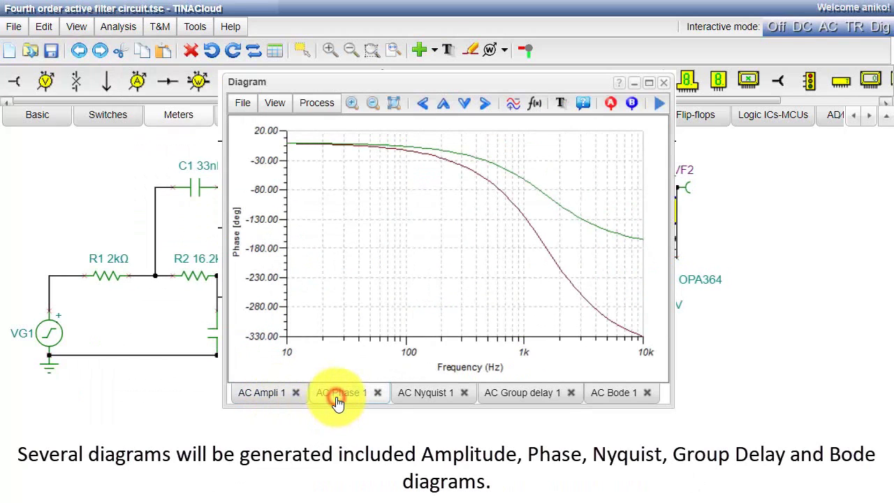
left_click(424, 403)
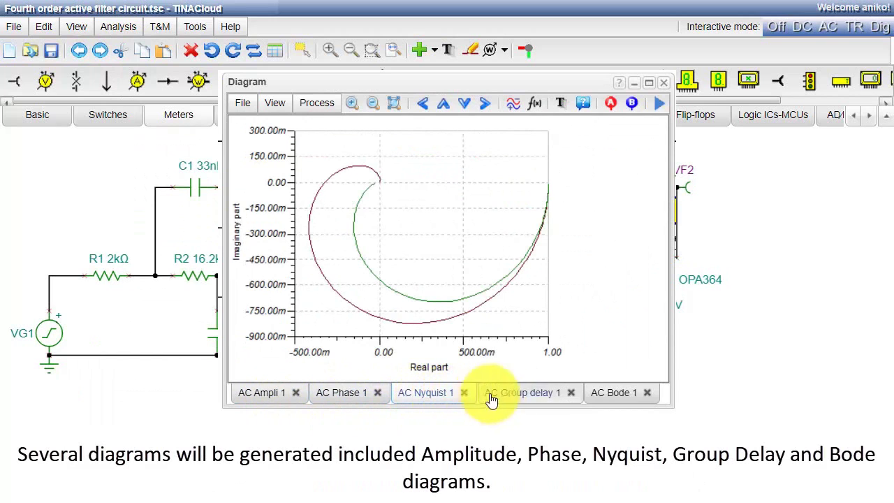
left_click(513, 395)
left_click(616, 402)
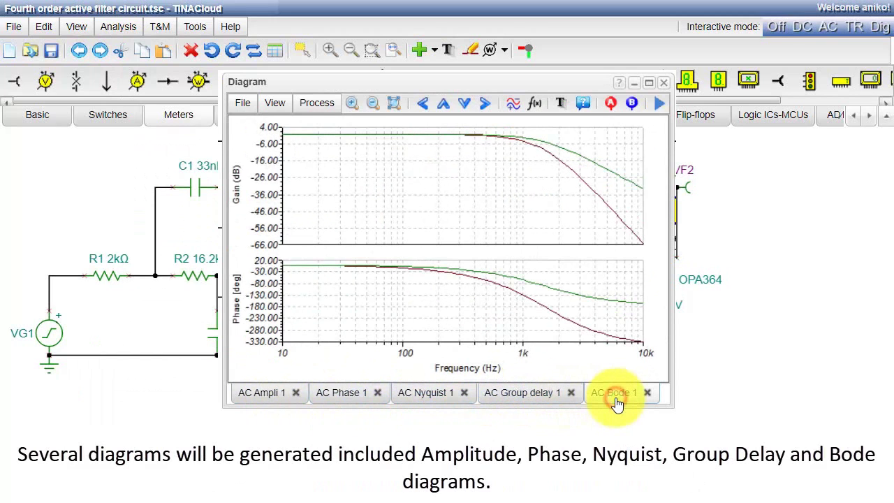
Read the Bode curves with cursor A at about 100 Hz and cursor B near 1 kHz
left_click(611, 105)
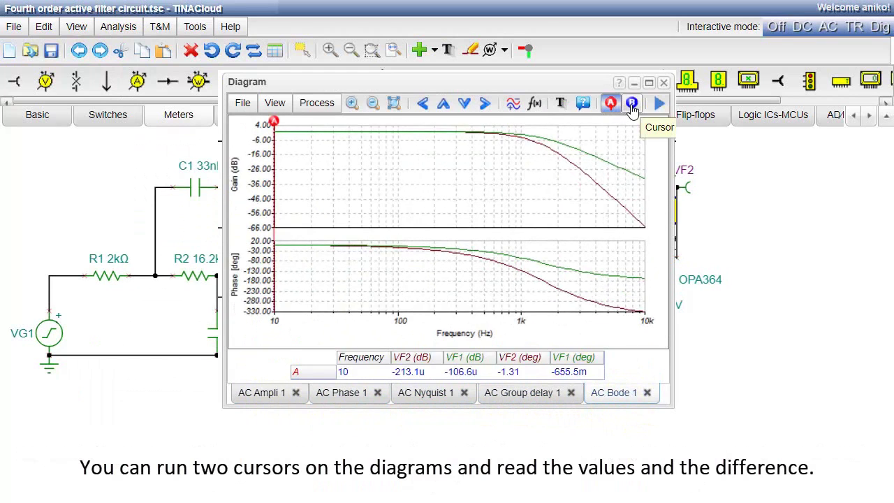
left_click(632, 104)
left_click_drag(262, 122, 393, 126)
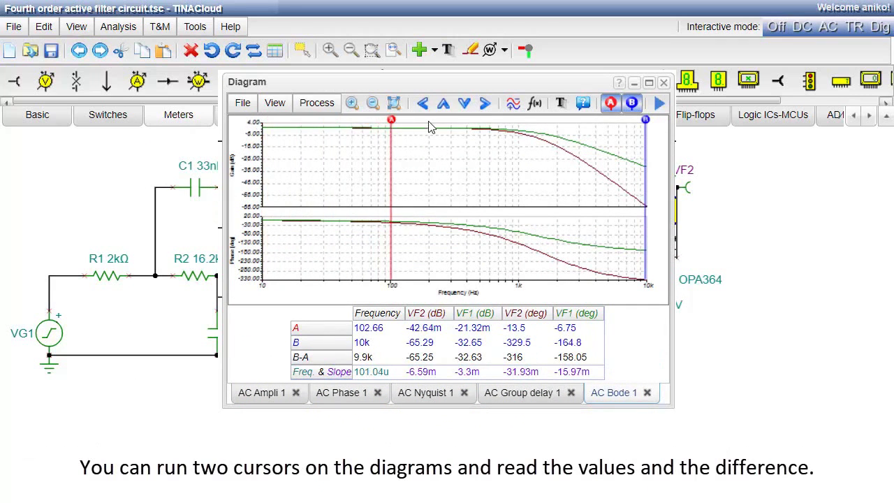
left_click_drag(647, 123, 520, 134)
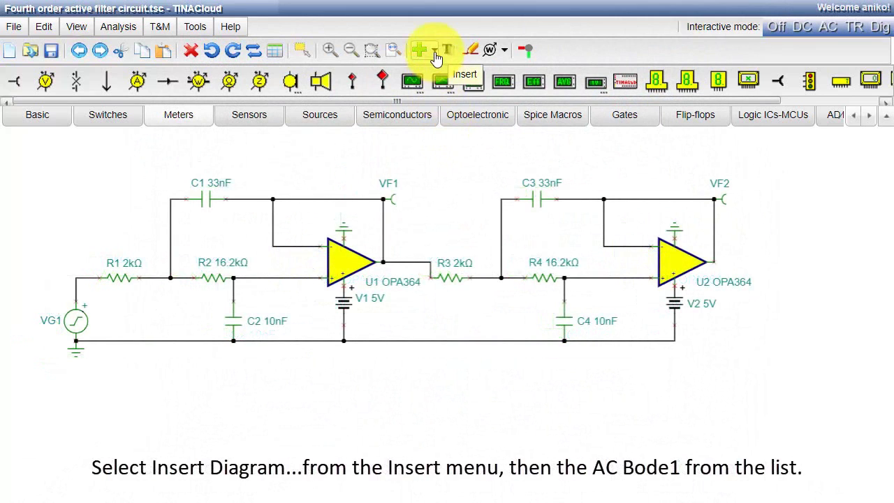
Insert the AC Bode 1 diagram, 380 wide and 260 high, below the filter circuit
left_click(433, 51)
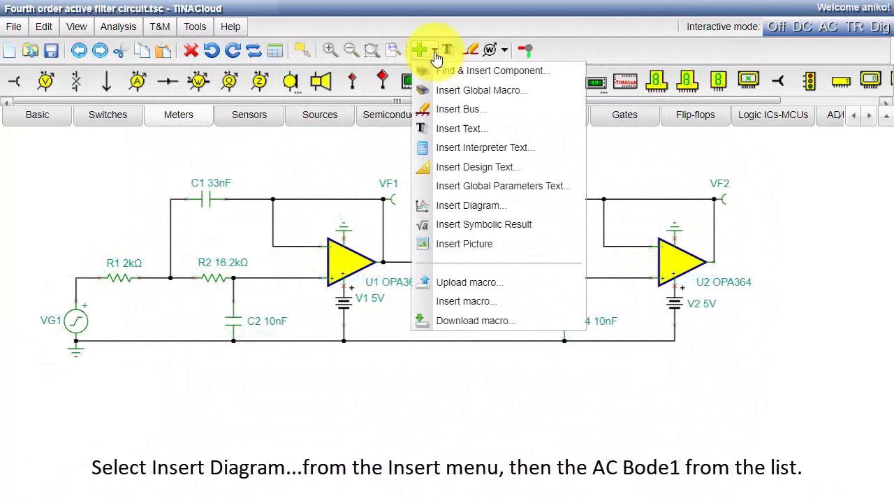
left_click(472, 205)
left_click(410, 317)
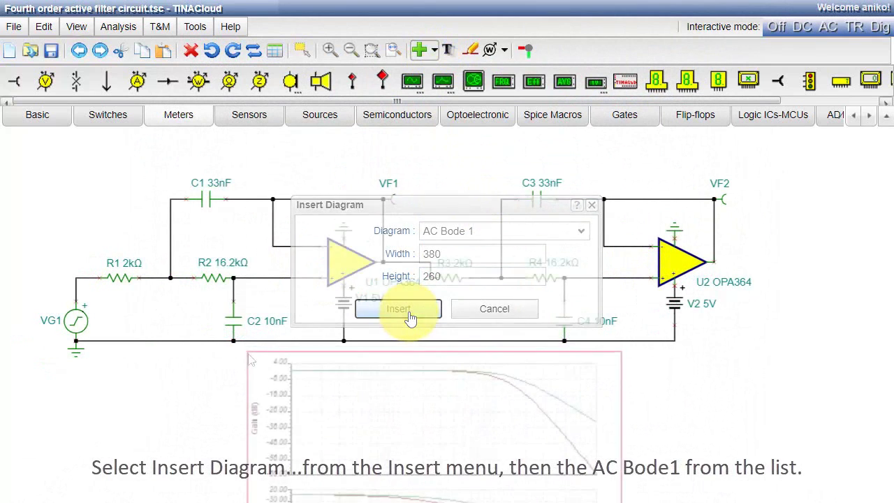
left_click(225, 361)
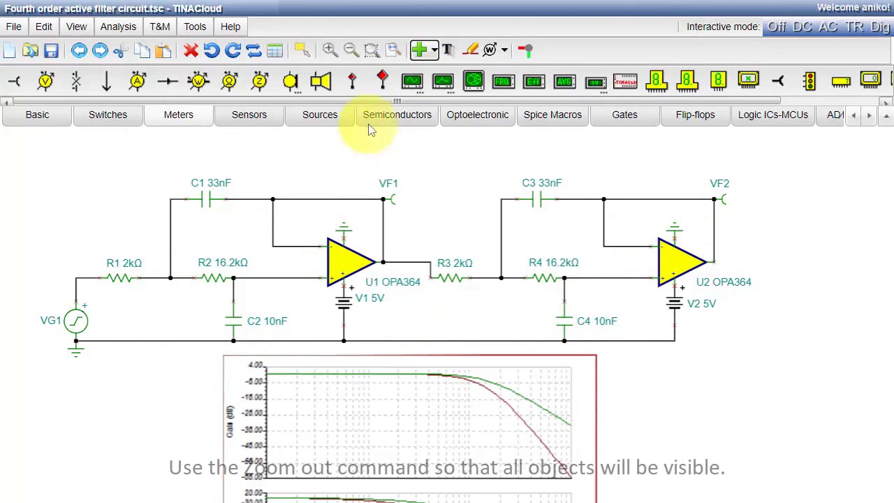
Label the two gain curves of the inserted diagram with the texts VF1 and VF2
left_click(351, 52)
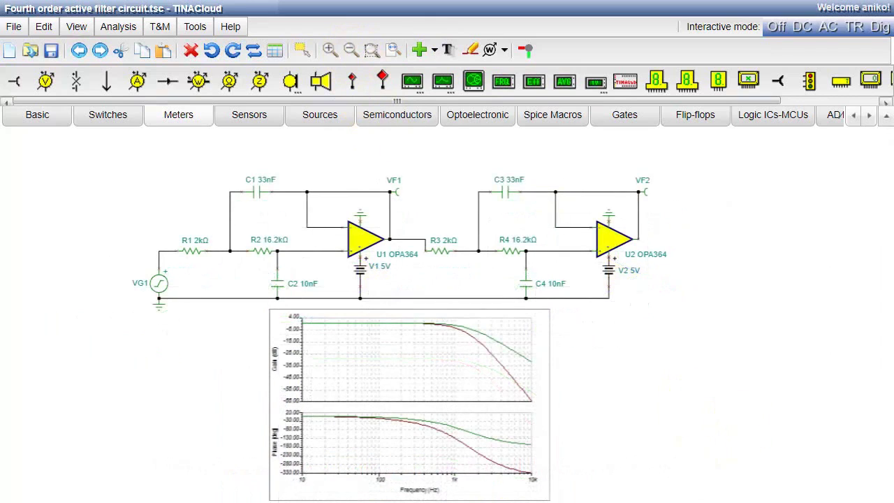
left_click(448, 50)
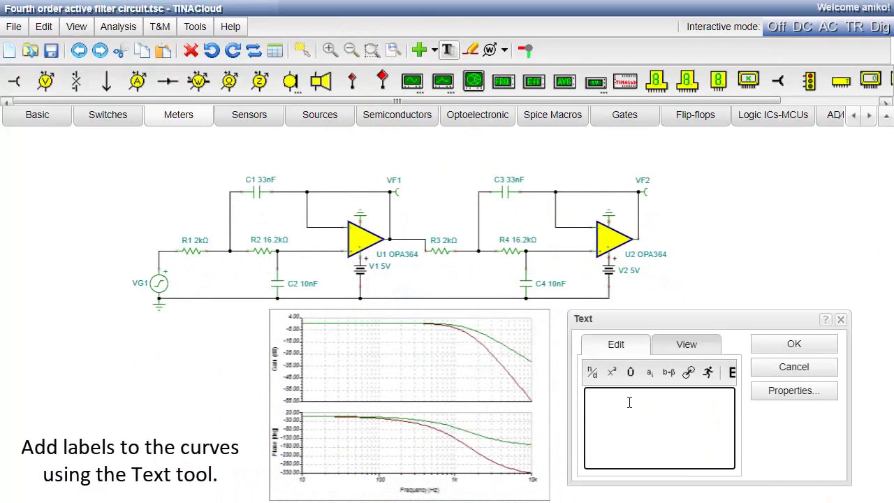
left_click(784, 348)
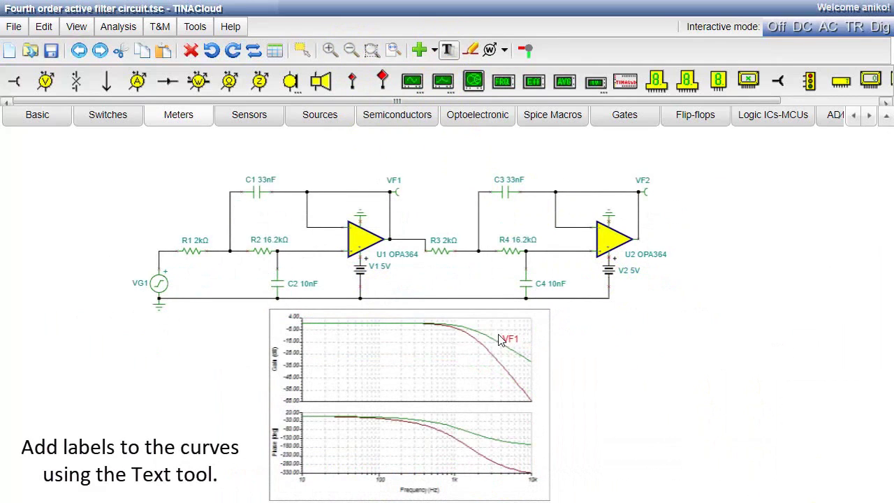
Add the title "Fourth order active filter circuit" above the circuit
left_click(448, 49)
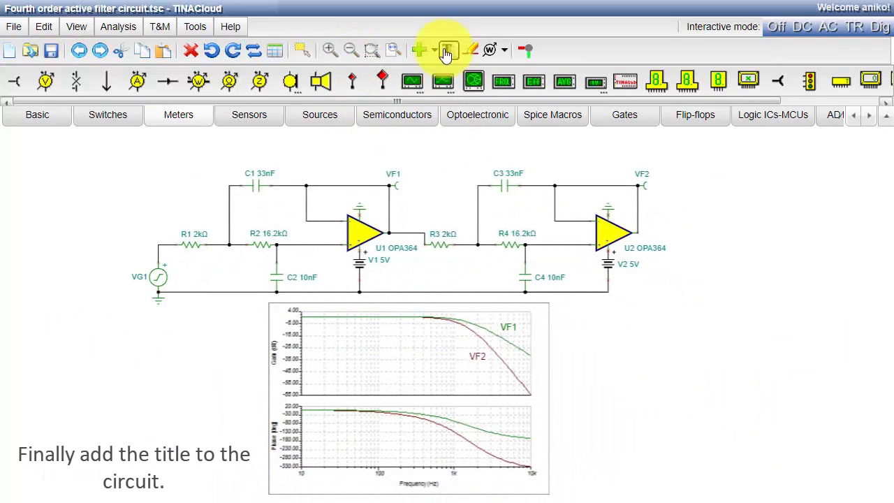
left_click(369, 242)
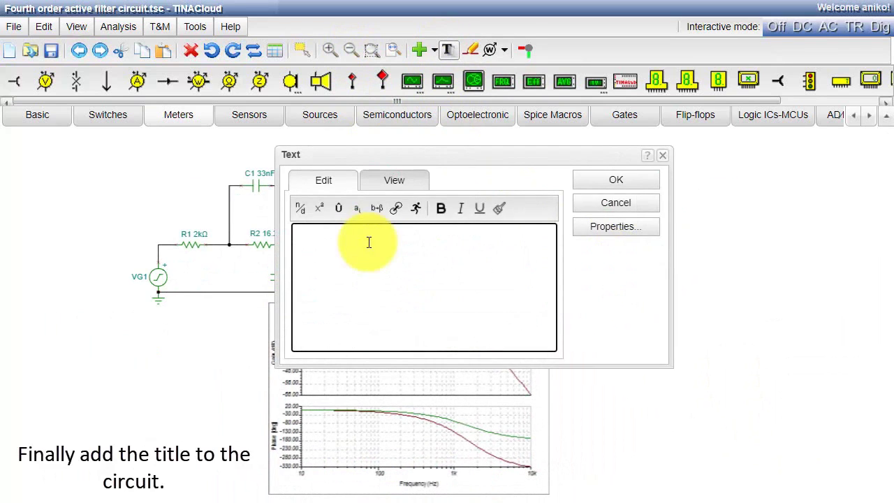
type("Fourth order active filter circuit")
left_click(599, 180)
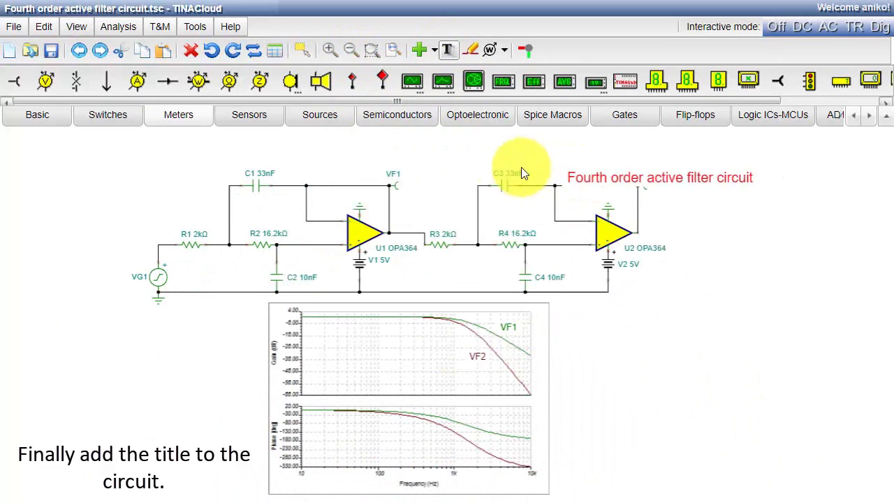
left_click(331, 137)
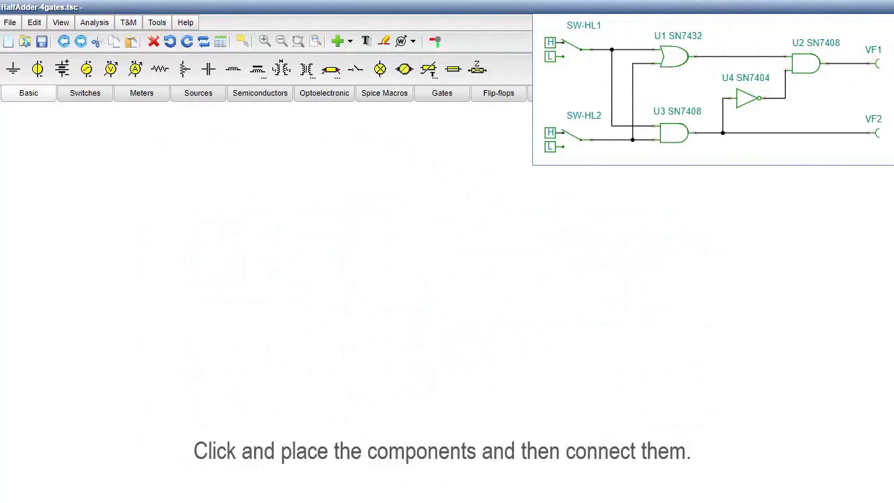
Build the half adder from SN7432, SN7408 and SN7404 gates, with high-low switches A and B and voltage pins Sum and Carry
left_click(442, 93)
left_click(183, 68)
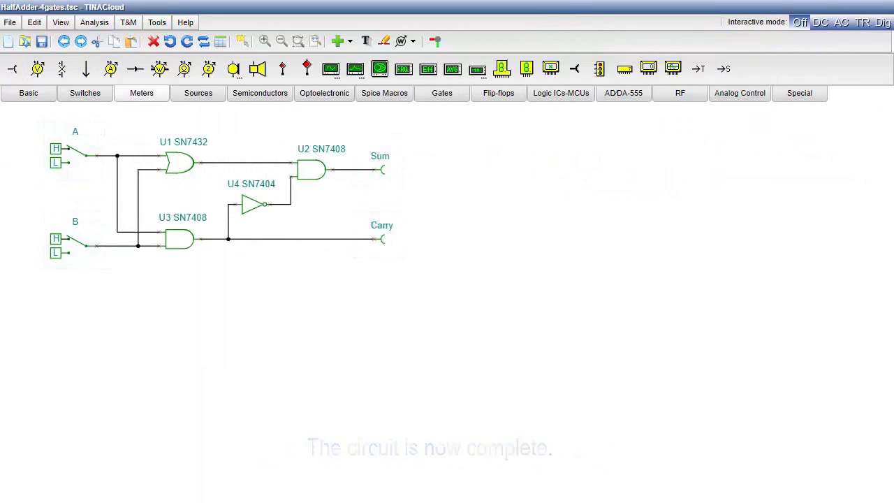
Test the half adder in digital interactive mode by toggling switches A and B between Low and High
left_click(879, 27)
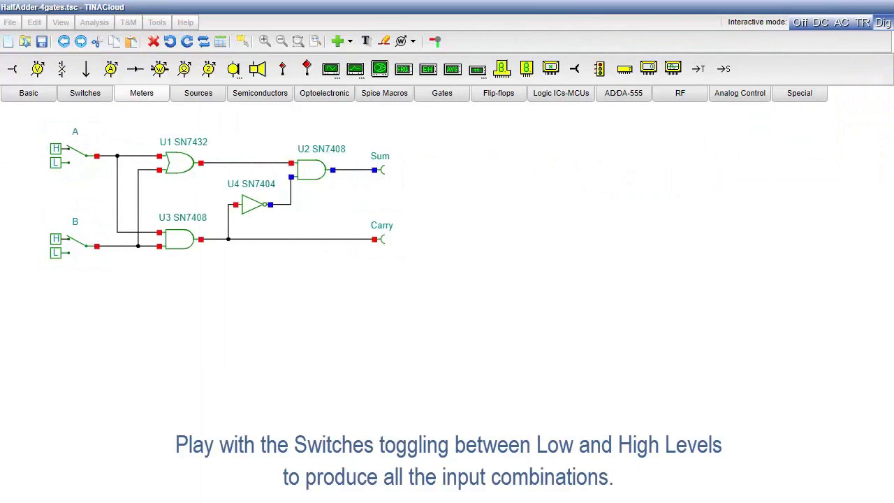
left_click(86, 162)
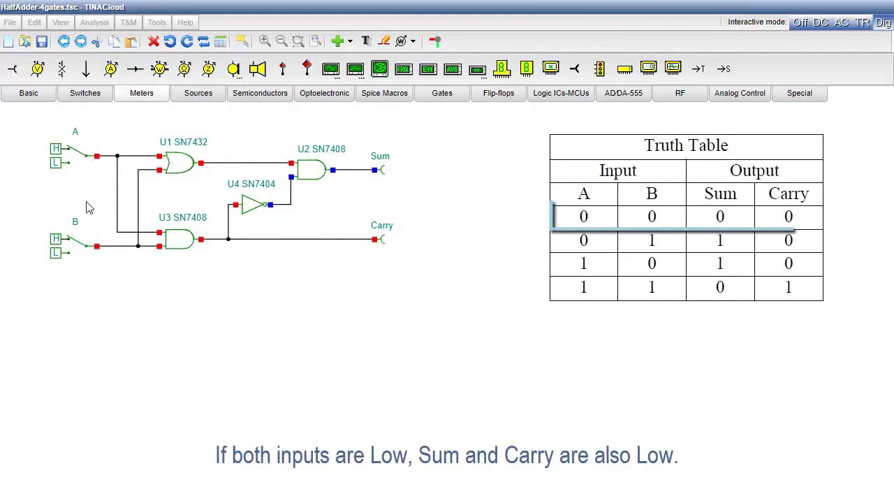
left_click(87, 252)
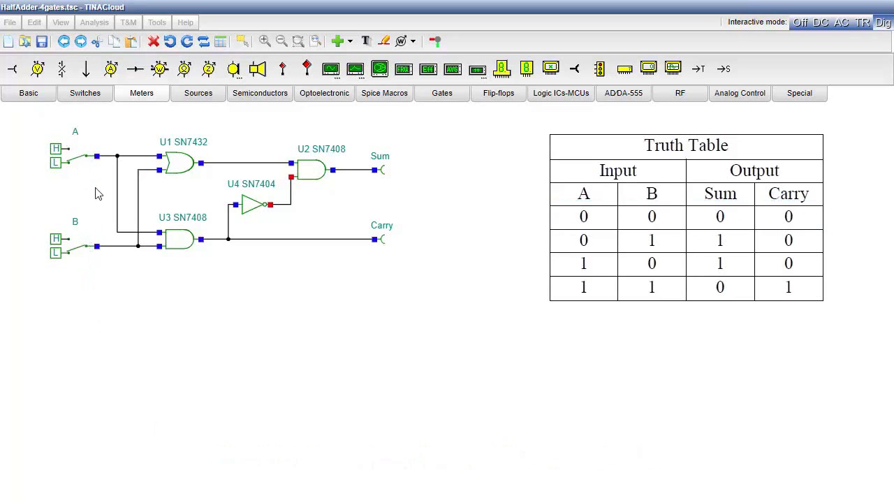
left_click(88, 163)
left_click(86, 162)
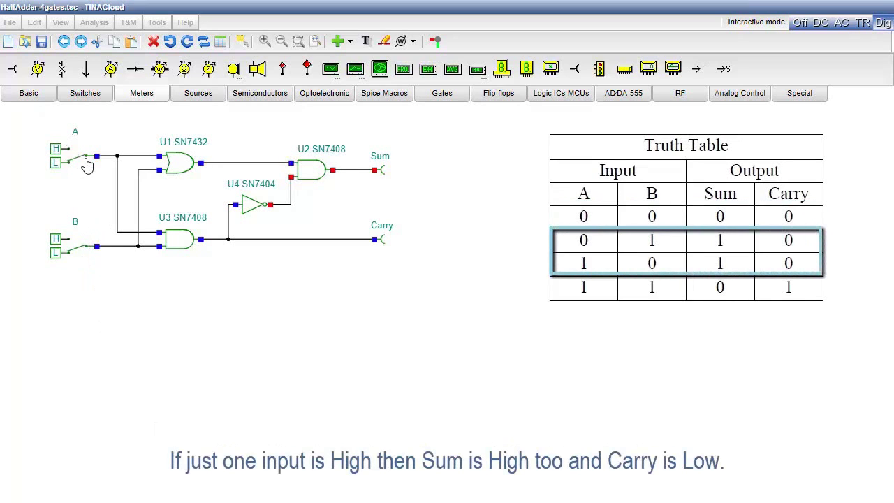
left_click(87, 251)
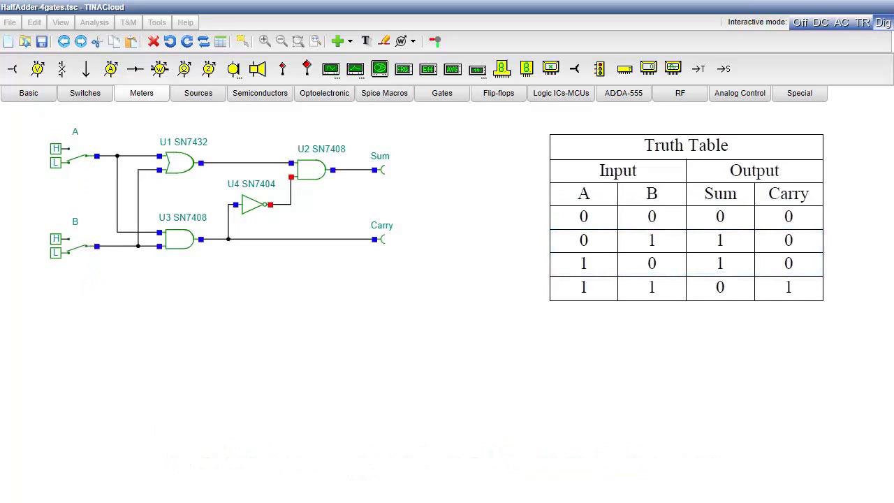
left_click(86, 158)
left_click(84, 252)
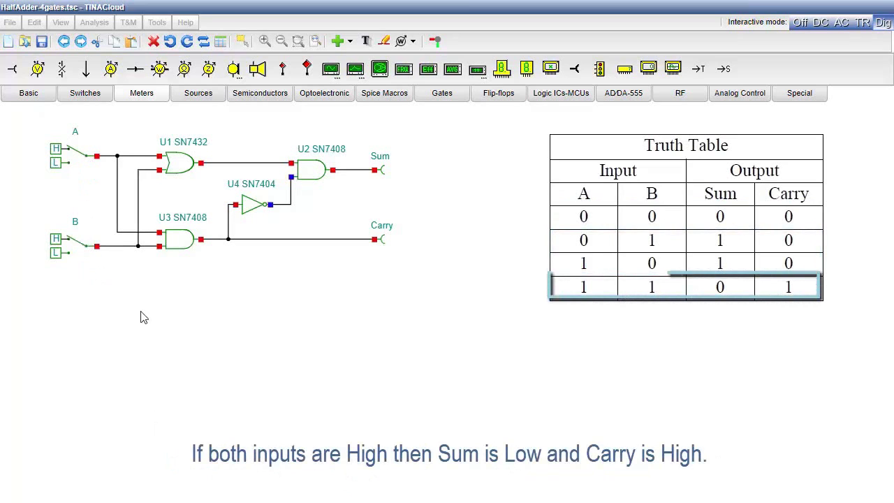
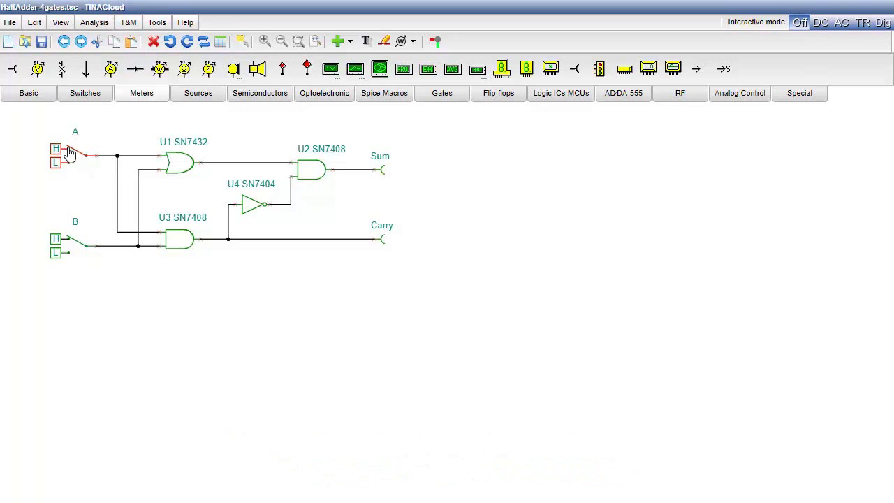
Replace the high-low switches A and B with two grounded pulse sources on the input lines
key("Delete")
left_click(69, 245)
key("Delete")
left_click(159, 68)
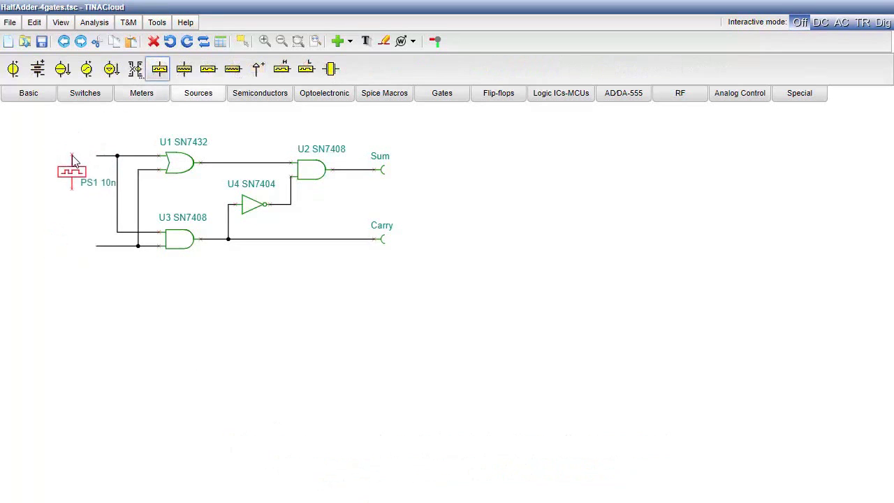
left_click(54, 173)
left_click(54, 262)
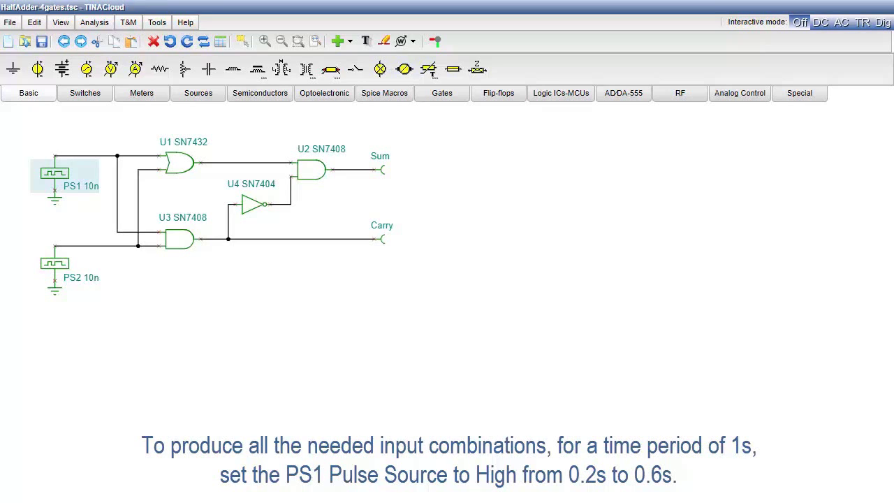
Hide the rise time of pulse source PS1 and add a High level at moment 0.2 to its pattern
double_click(55, 174)
left_click(723, 222)
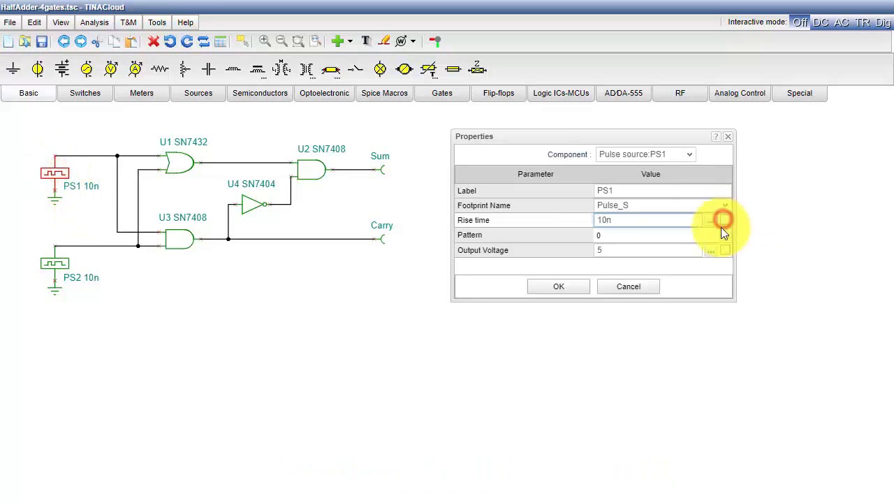
left_click(724, 234)
left_click(398, 148)
left_click(271, 174)
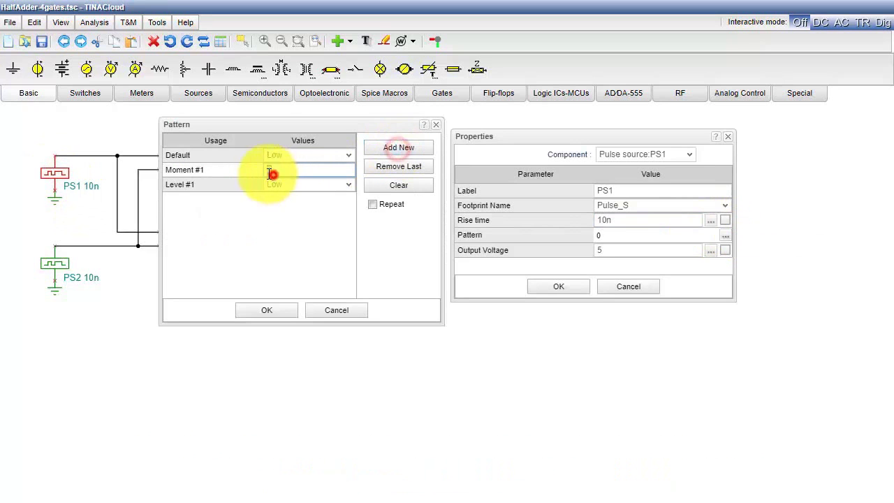
type("0.2")
left_click(347, 184)
left_click(277, 207)
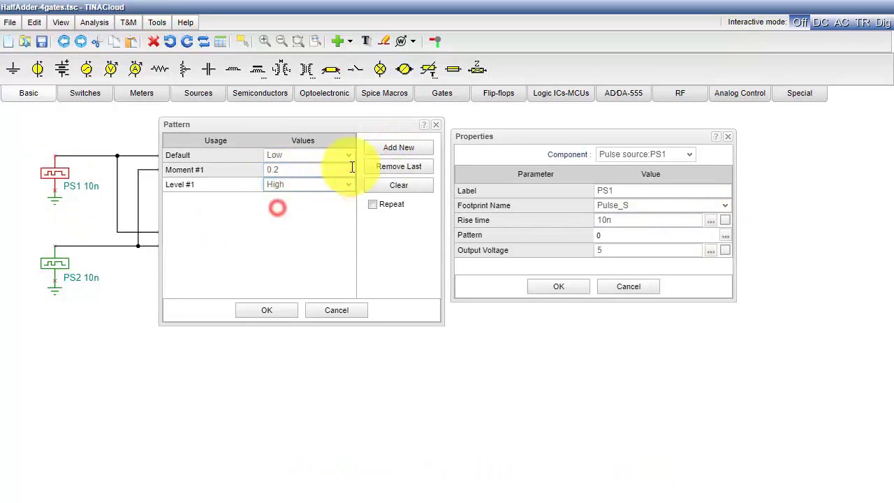
Add a second moment at 0.6 with level Low to the PS1 pattern and apply the source properties
left_click(398, 147)
left_click(269, 199)
type("0.6")
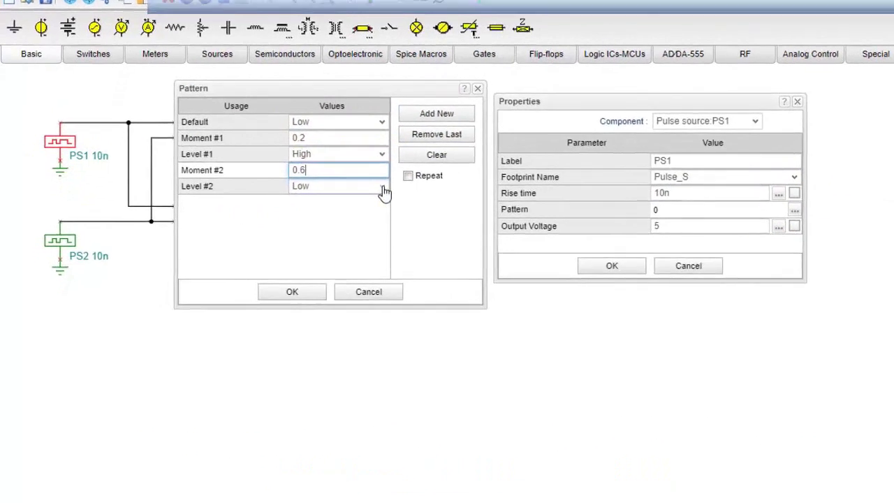
left_click(292, 293)
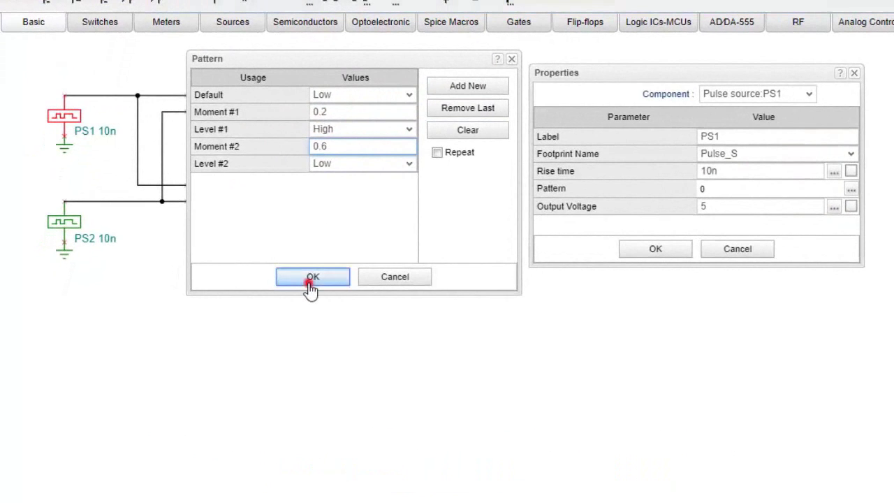
left_click(655, 250)
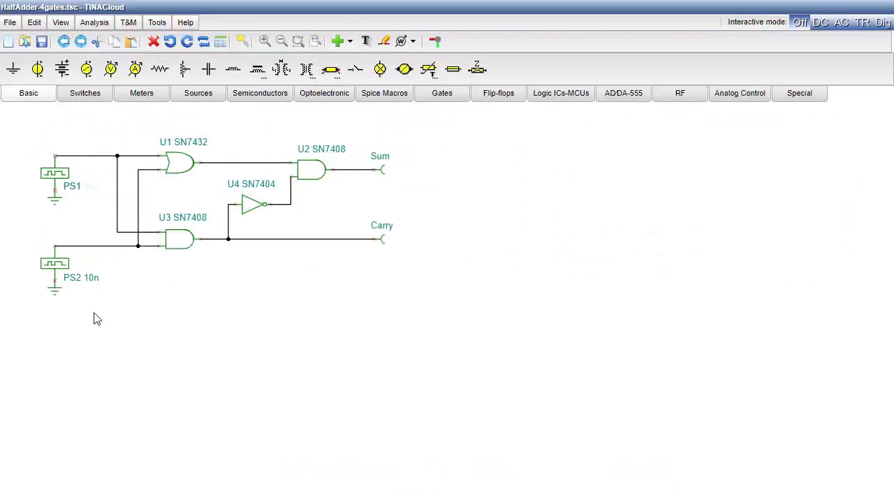
Set the pattern of pulse source PS2 to High at 0.4 and Low at 0.8, with its rise time hidden
double_click(56, 266)
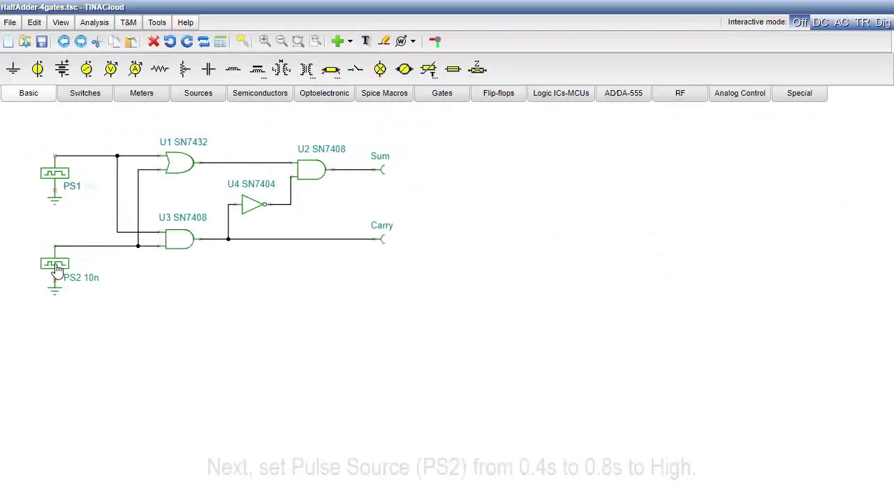
left_click(726, 236)
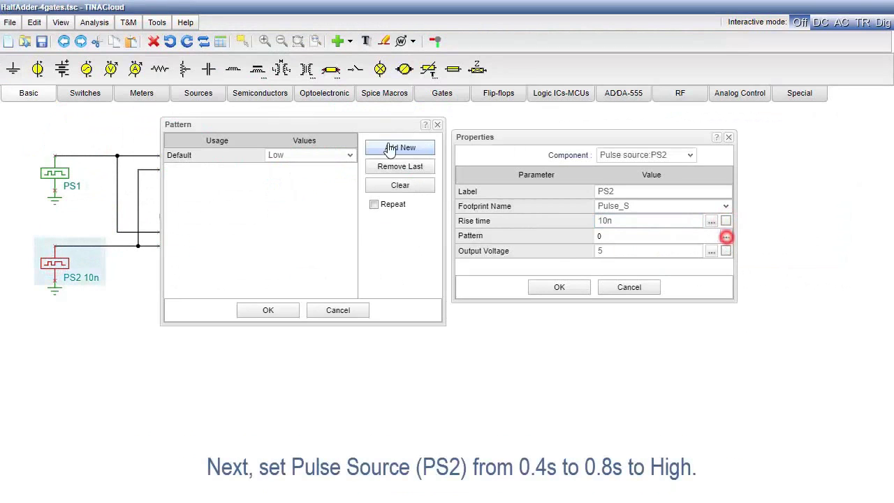
left_click(400, 148)
left_click(283, 170)
type(".4")
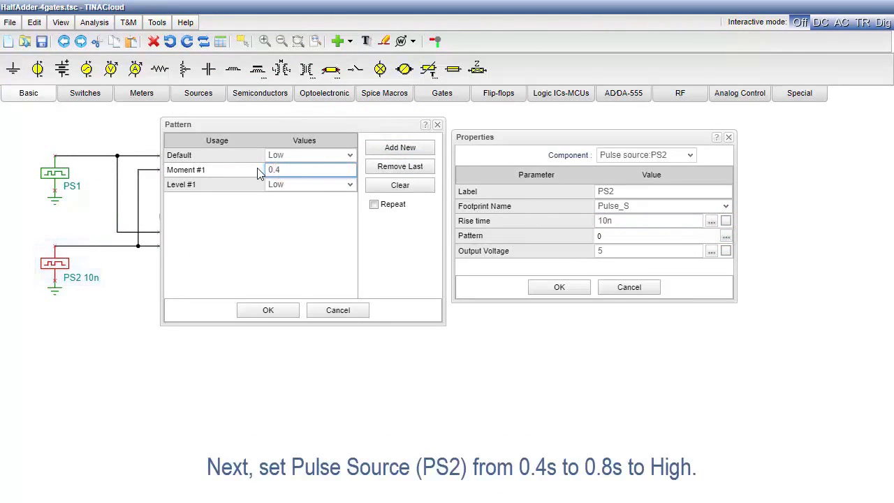
left_click(347, 185)
left_click(307, 209)
left_click(399, 147)
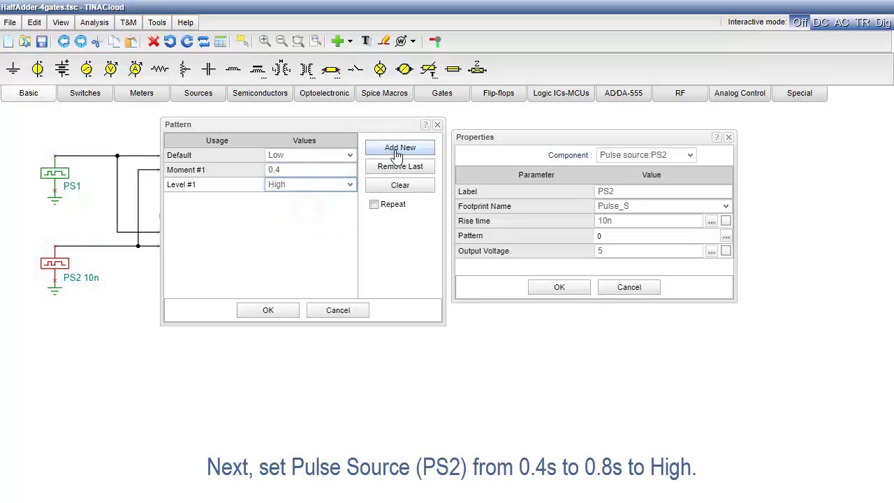
left_click(302, 198)
type(".")
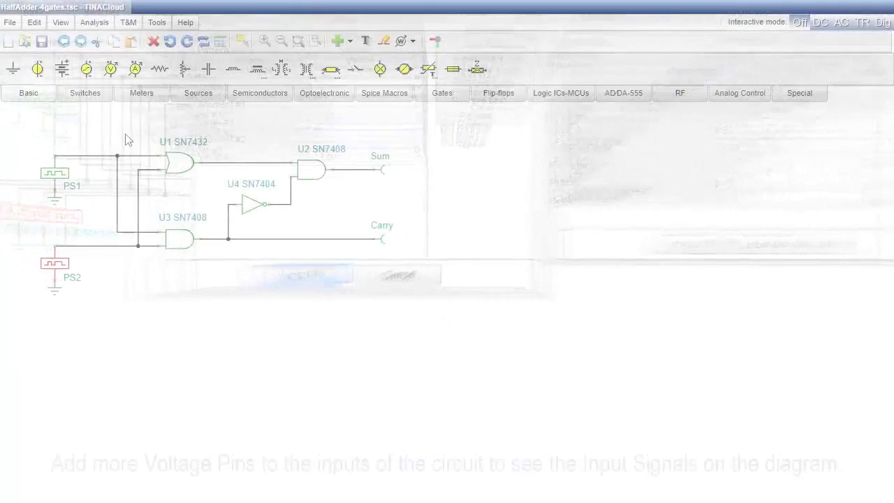
Place a voltage pin above each of the two input lines and wire it to the line
left_click(136, 95)
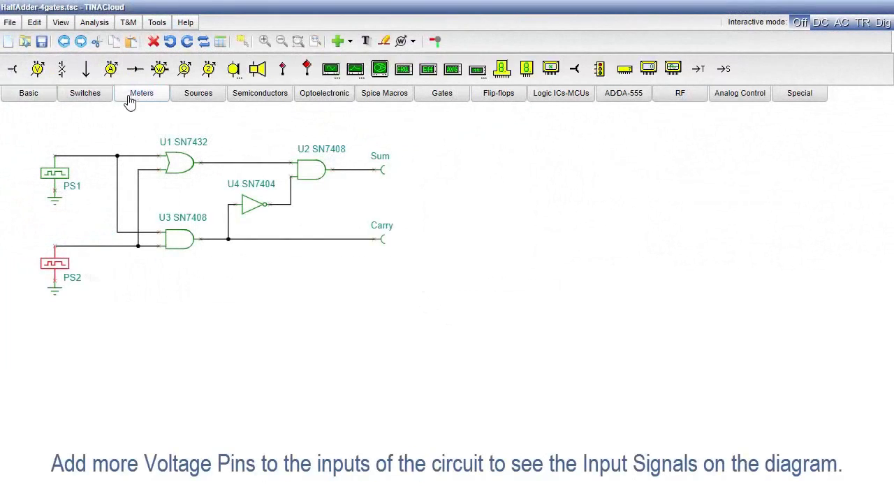
left_click(13, 74)
left_click(85, 141)
left_click(12, 70)
left_click(84, 232)
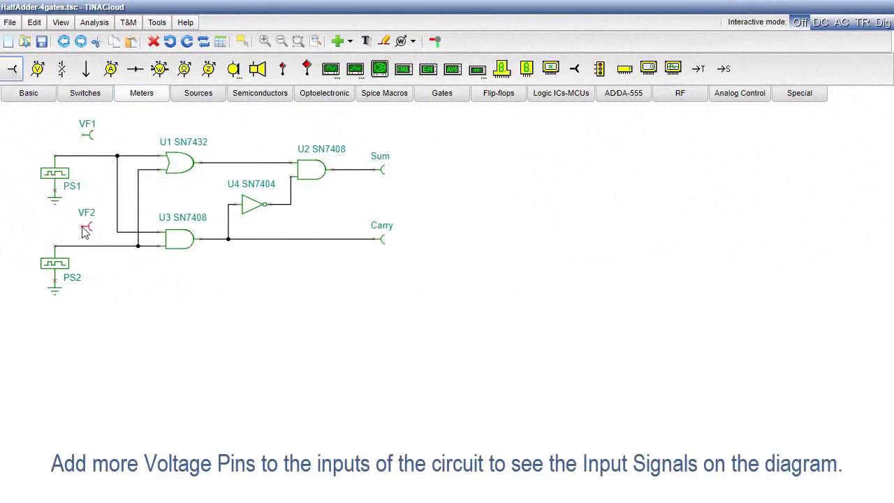
left_click_drag(82, 134, 82, 155)
left_click_drag(82, 226, 83, 245)
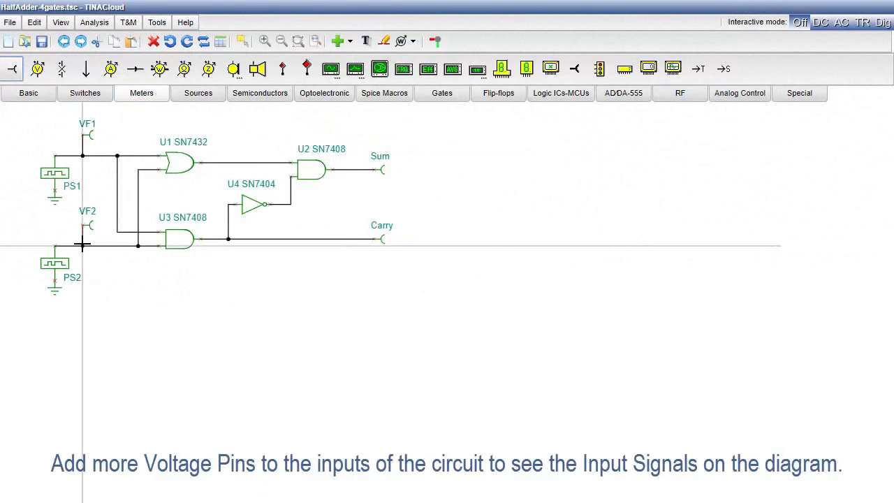
Rename the input voltage pins VF1 and VF2 to A:1 and B:2, and the Sum pin to Sum:3
double_click(90, 132)
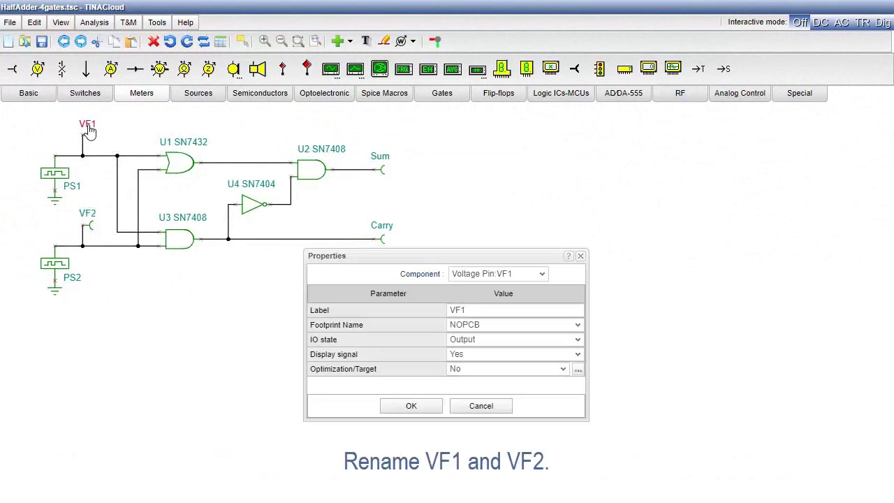
double_click(472, 310)
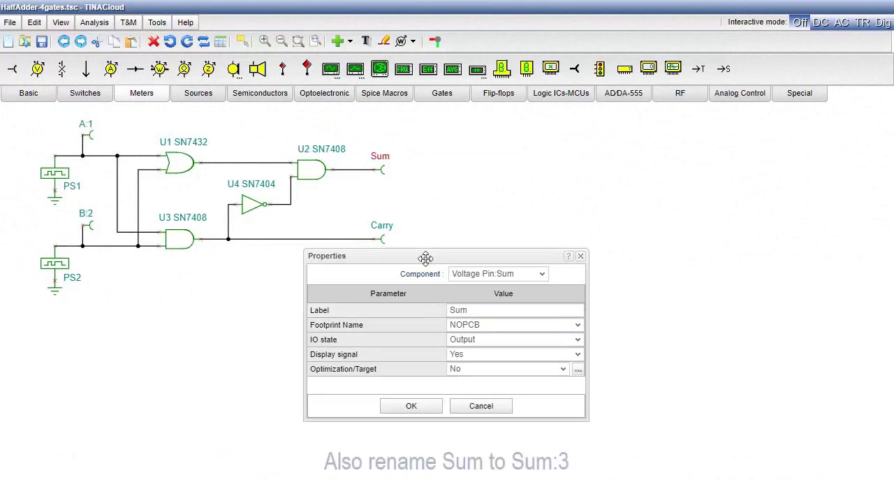
left_click(472, 310)
type(":")
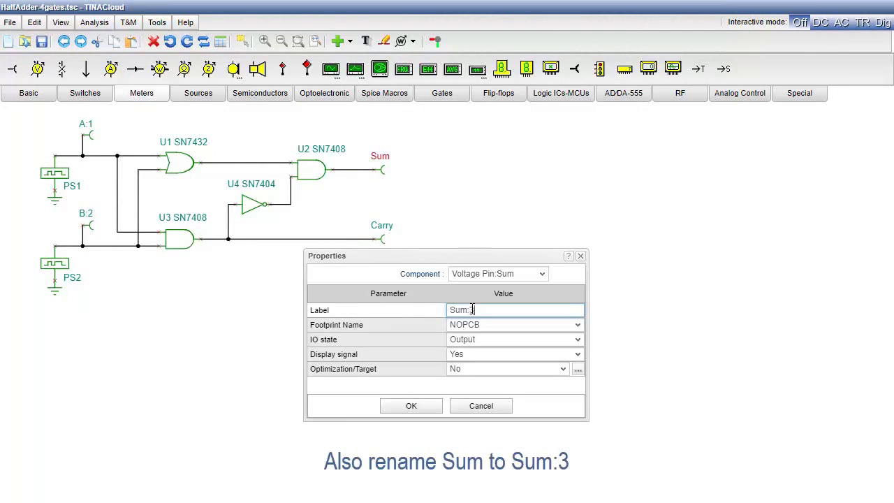
type("3")
left_click(411, 406)
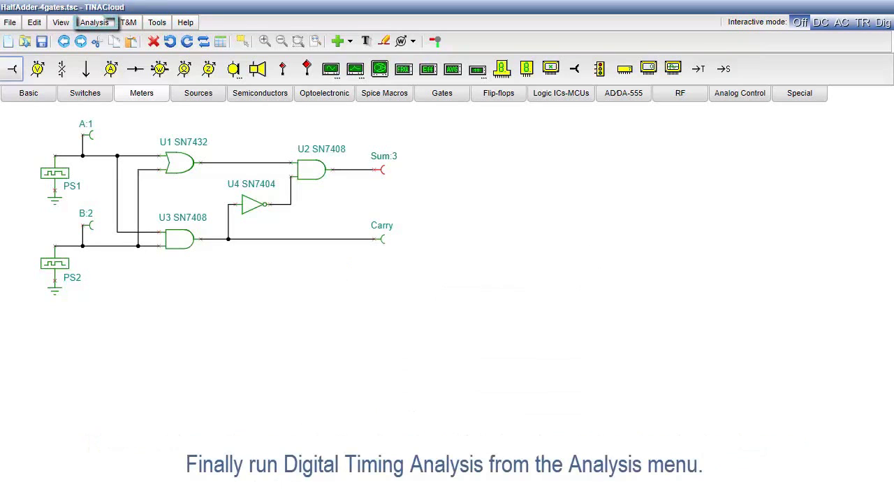
Run a digital timing analysis of the half adder with an end time of 1
left_click(95, 23)
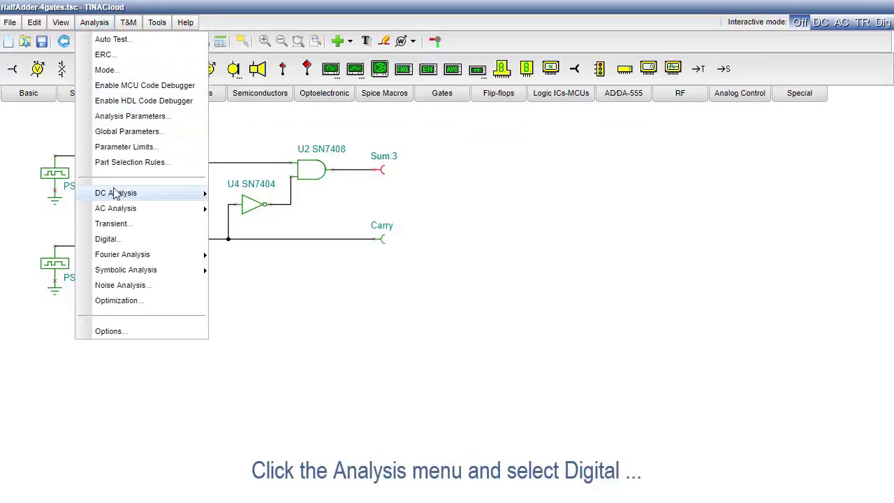
left_click(112, 239)
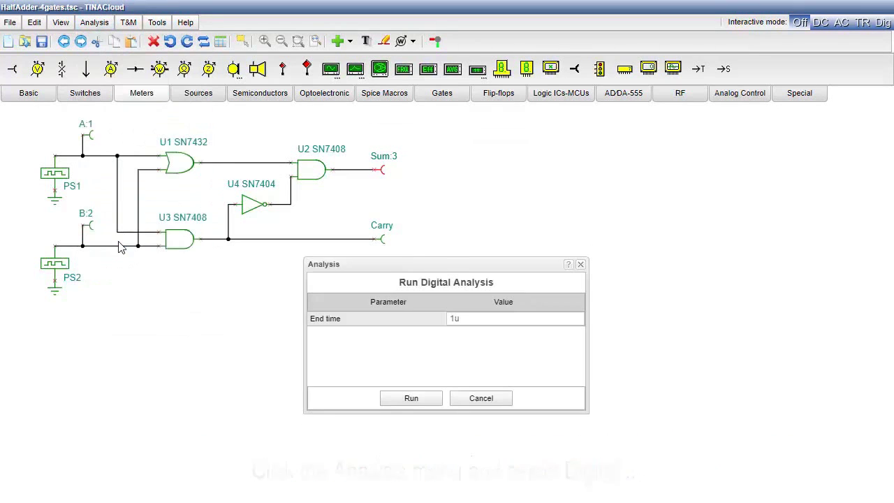
left_click(475, 323)
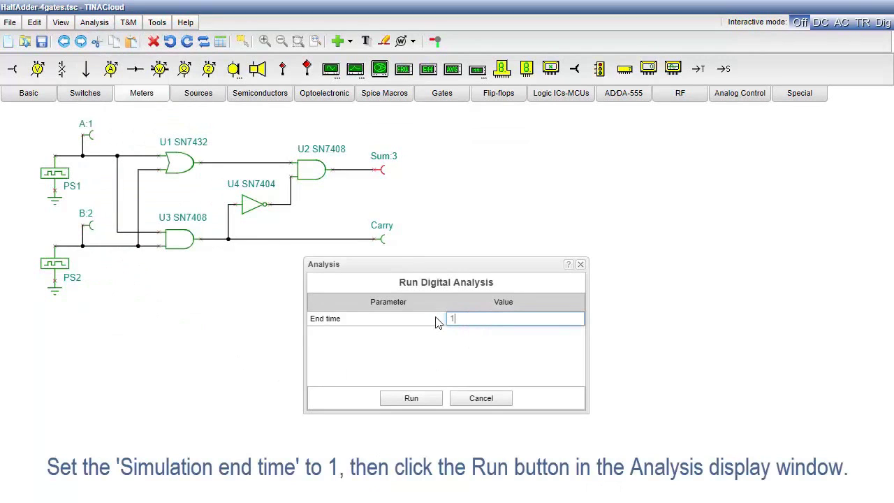
left_click(410, 399)
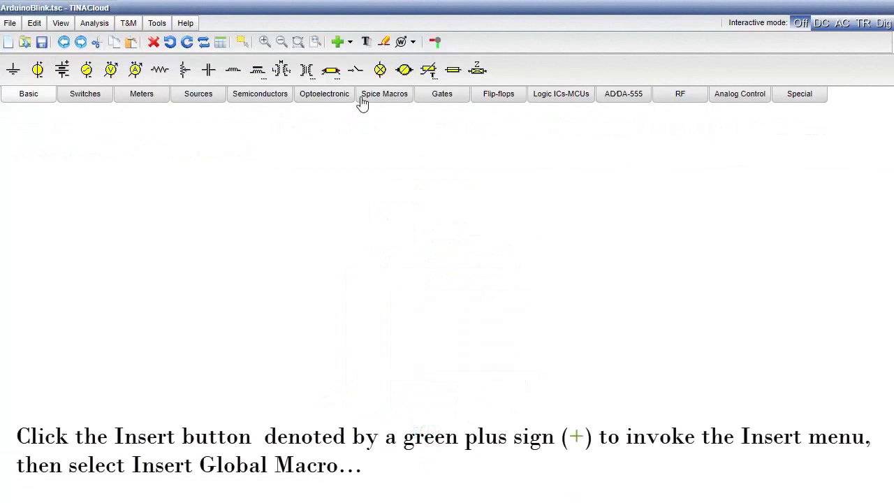
Insert the Arduino Uno global macro and place it in the empty schematic
left_click(350, 42)
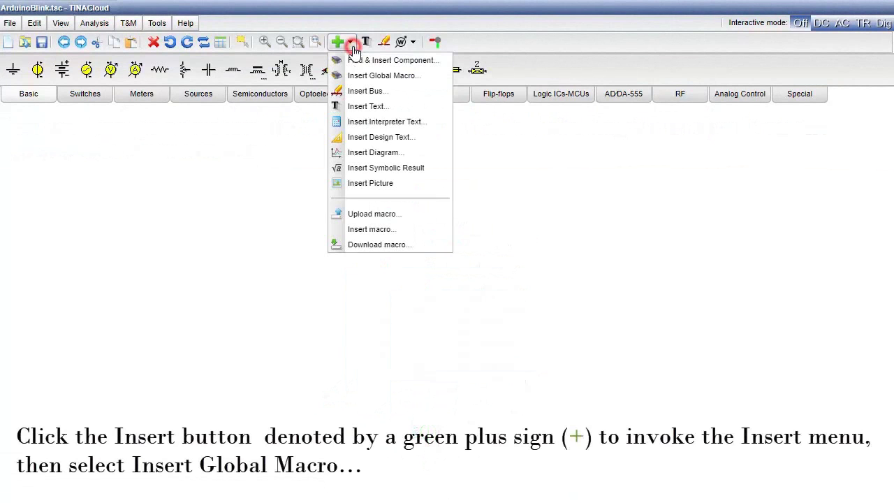
left_click(381, 76)
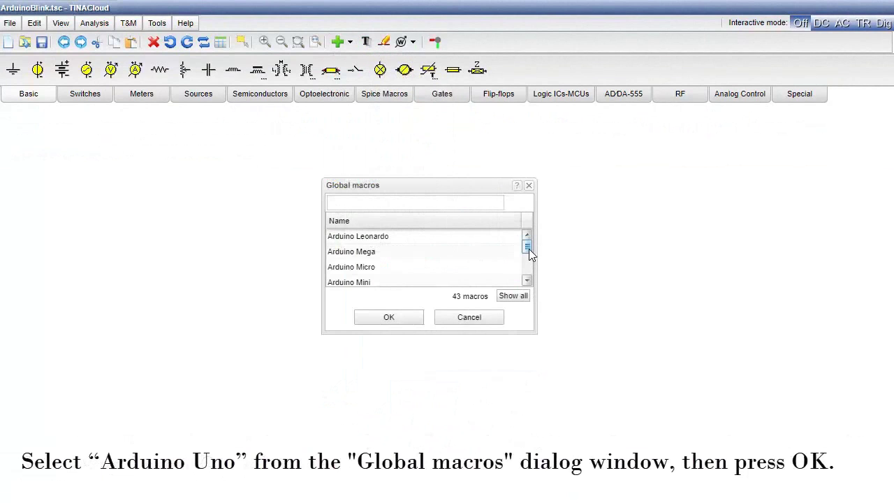
scroll(529, 254, "down", 3)
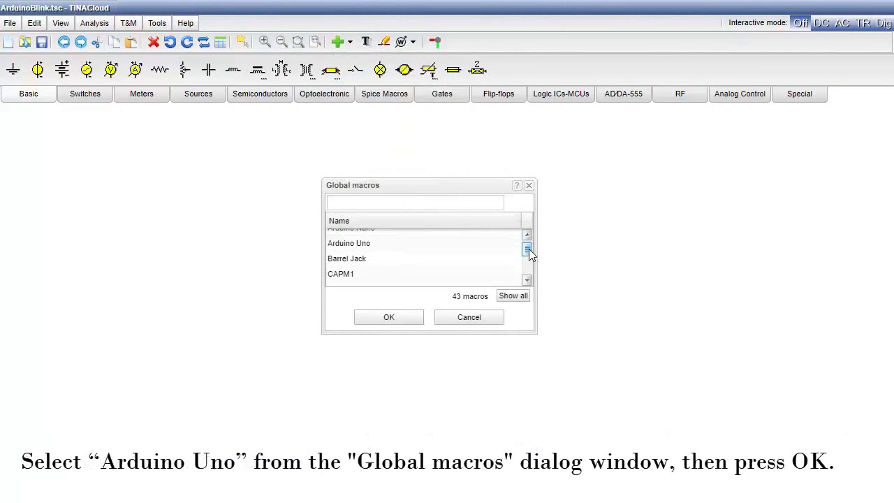
left_click(405, 243)
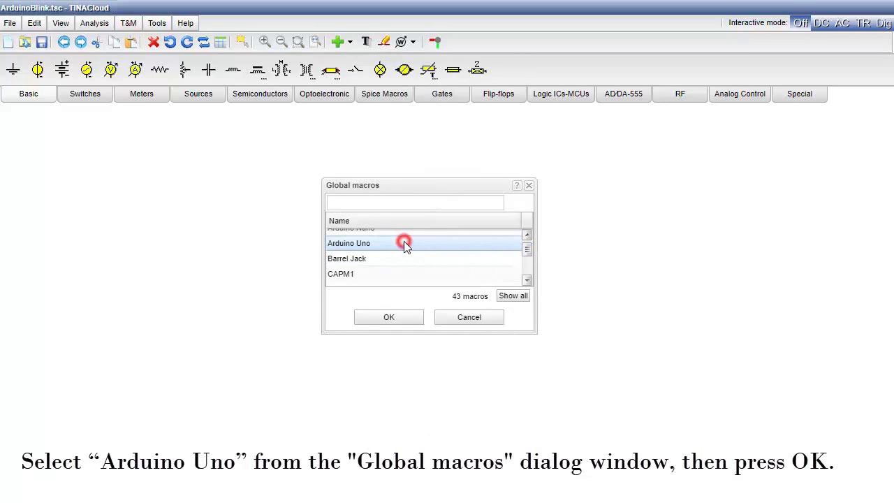
left_click(389, 318)
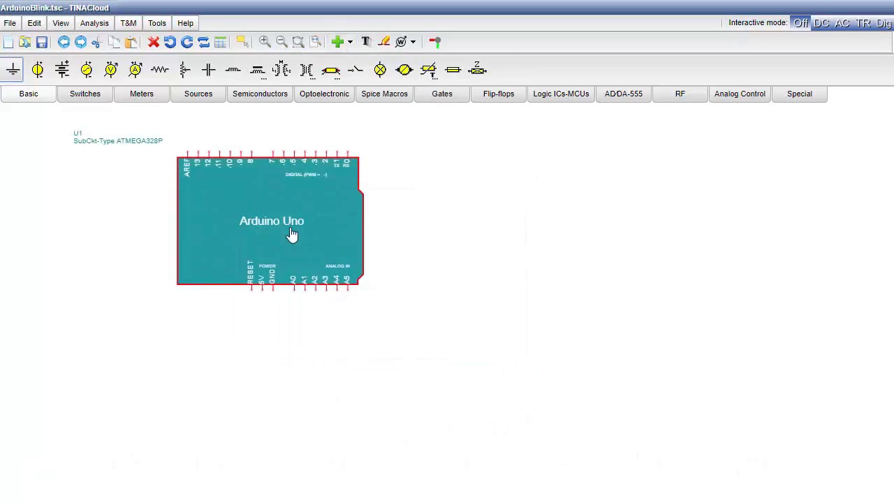
left_click(306, 236)
Place a voltage source and a ground below the Arduino Uno and wire them to its 5V and GND pins
left_click(37, 69)
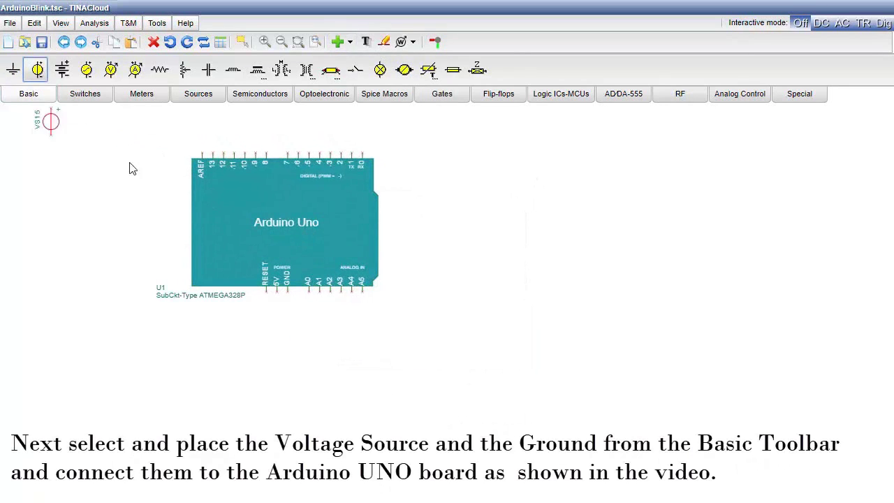
left_click(278, 329)
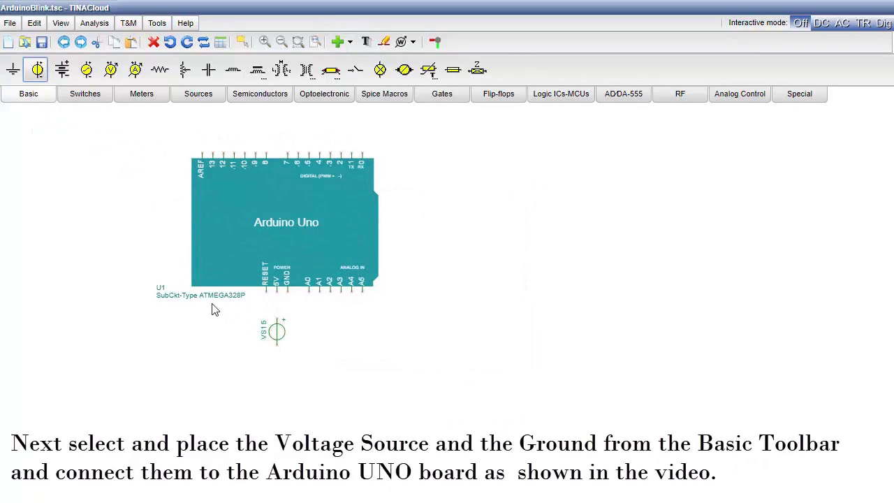
left_click(13, 70)
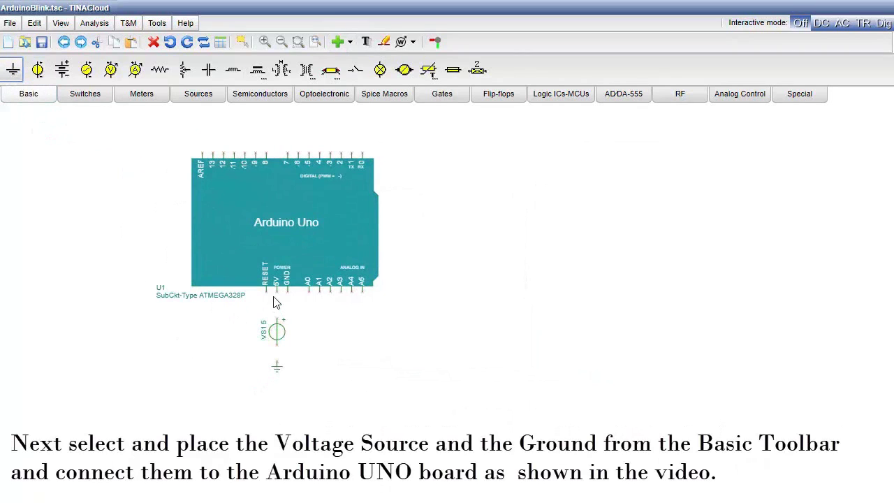
left_click_drag(276, 290, 276, 362)
mouse_move(286, 292)
left_mouse_down()
mouse_move(289, 351)
mouse_move(278, 362)
left_mouse_up()
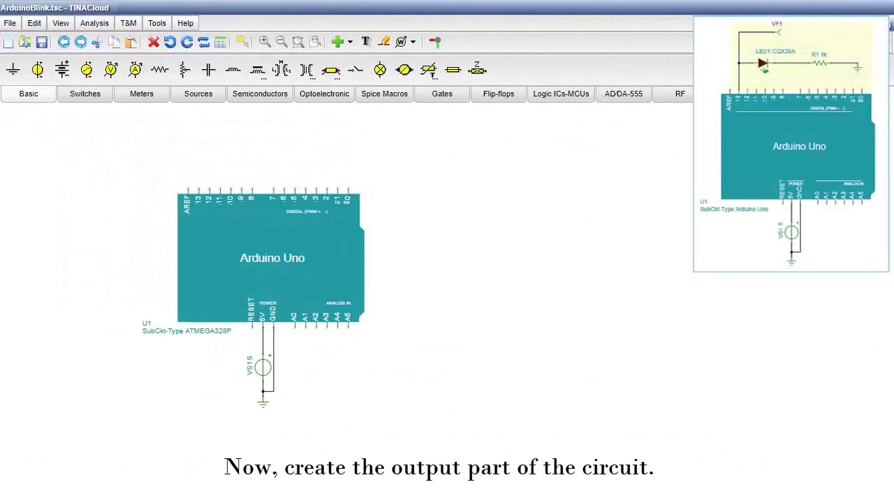
Place a standard LED above the Arduino Uno, near pin 13
left_click(328, 97)
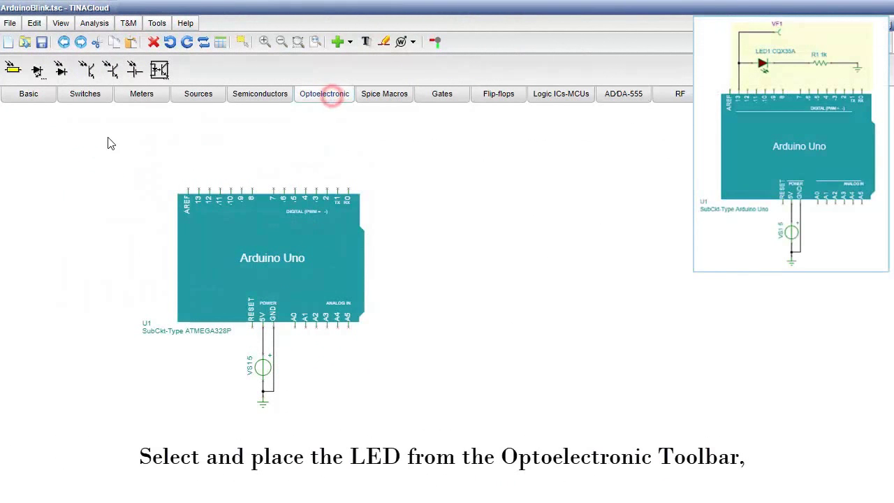
left_click(38, 70)
left_click(473, 239)
left_click(479, 322)
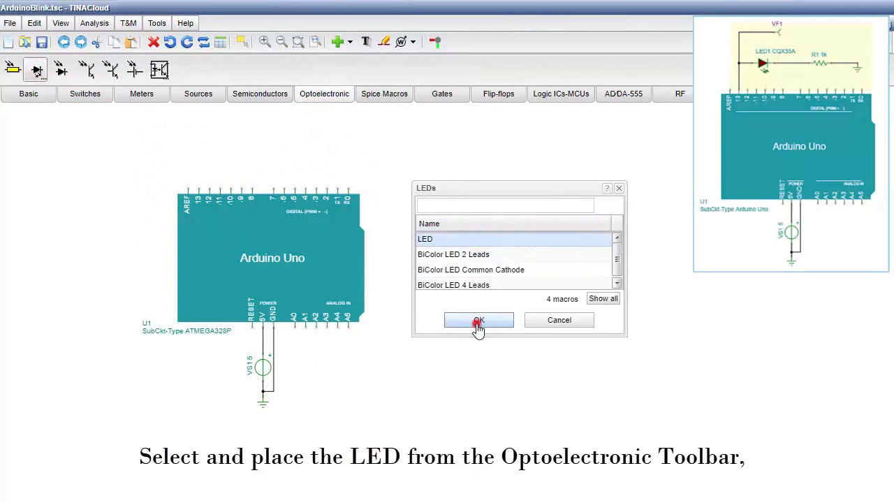
left_click(229, 162)
Place a resistor and a ground above the board, in line with the LED
left_click(28, 93)
left_click(159, 70)
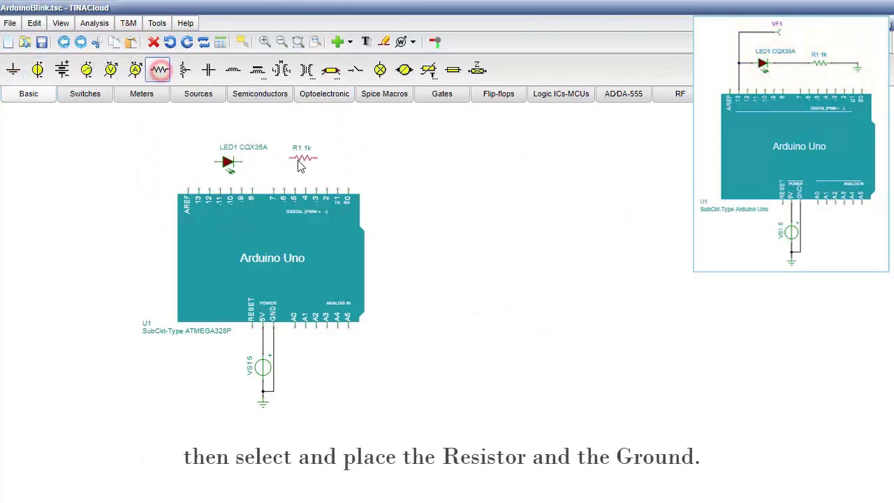
left_click(286, 166)
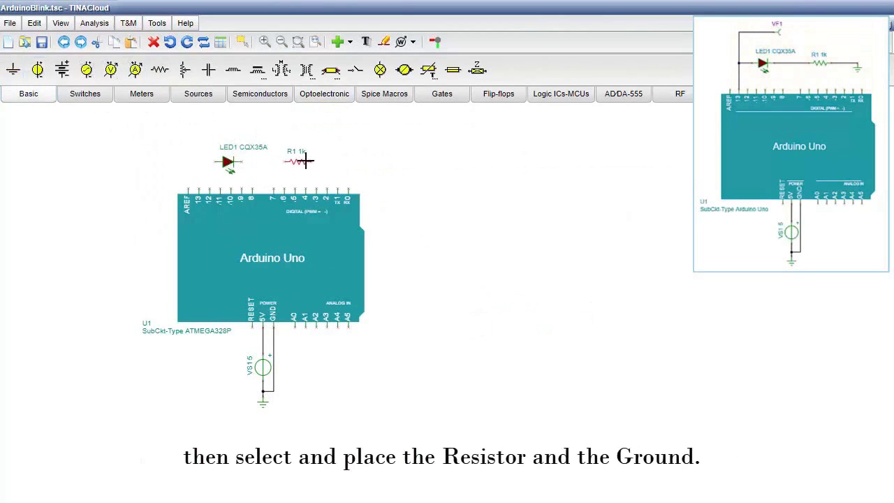
left_click(13, 70)
left_click(338, 175)
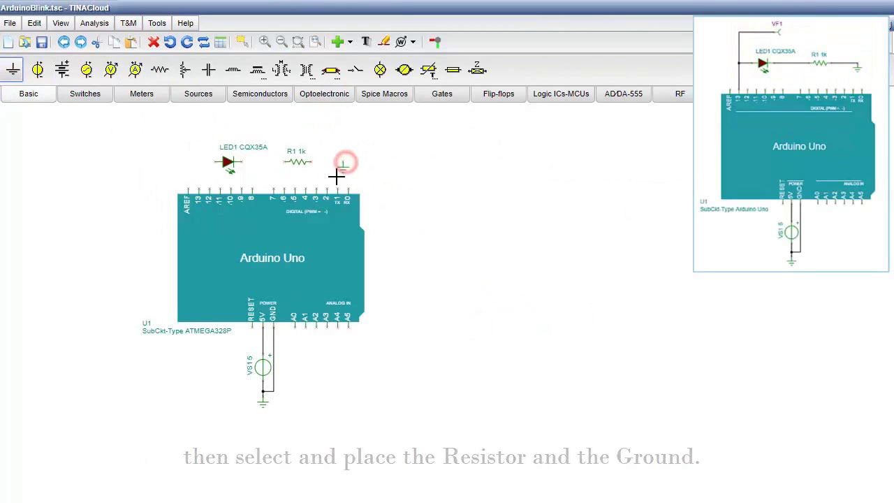
Place a voltage pin above the LED and wire pin 13 to it and through the LED and resistor to ground
left_click(139, 98)
left_click(8, 70)
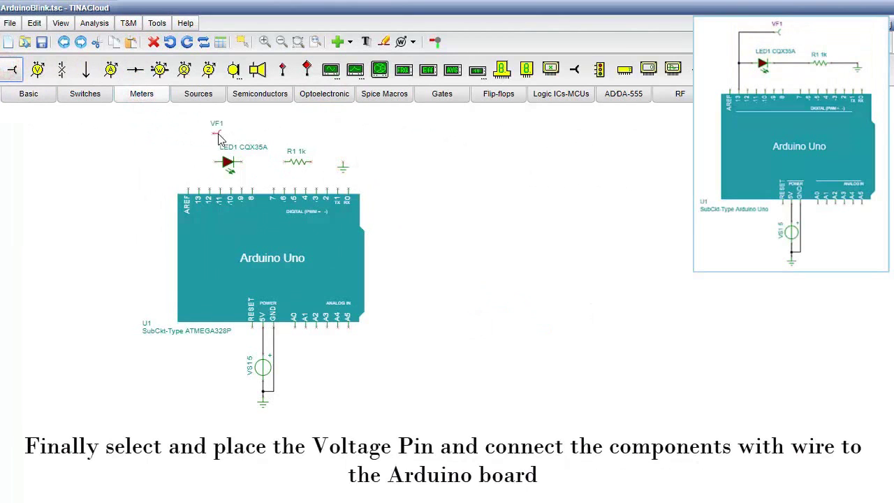
left_click(242, 127)
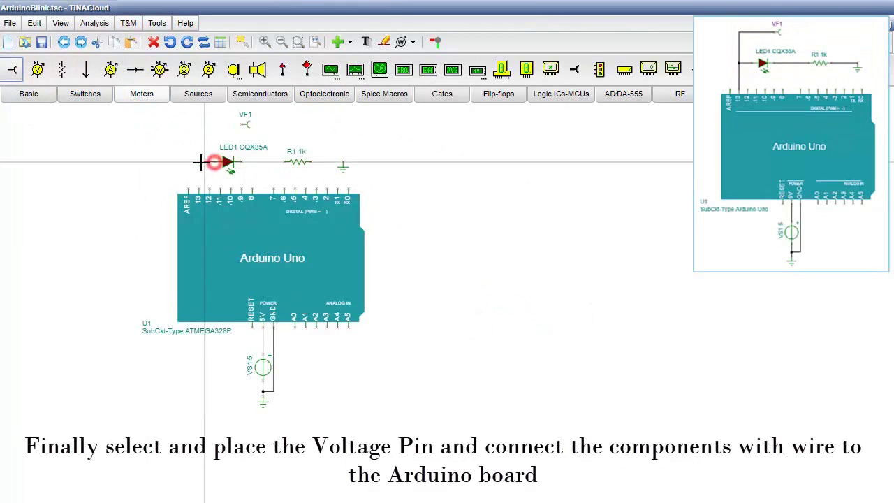
left_click_drag(203, 161, 199, 189)
left_click_drag(240, 162, 343, 162)
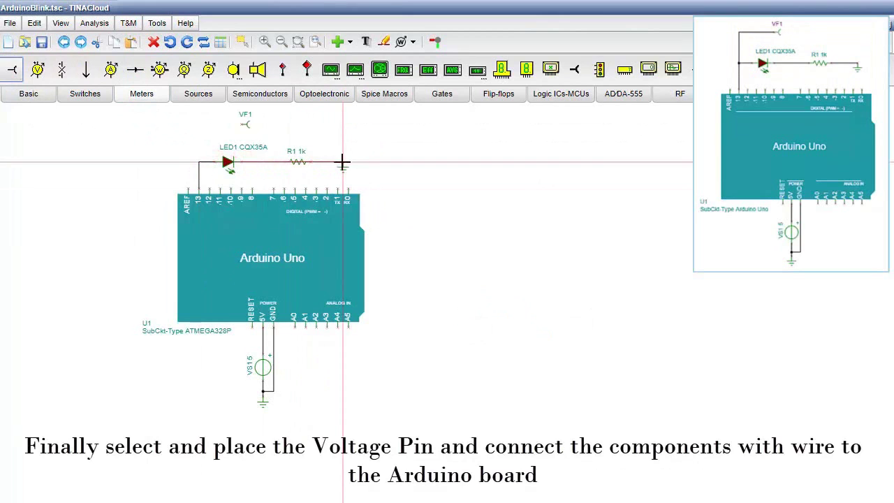
mouse_move(230, 123)
left_mouse_down()
mouse_move(200, 121)
mouse_move(199, 161)
left_mouse_up()
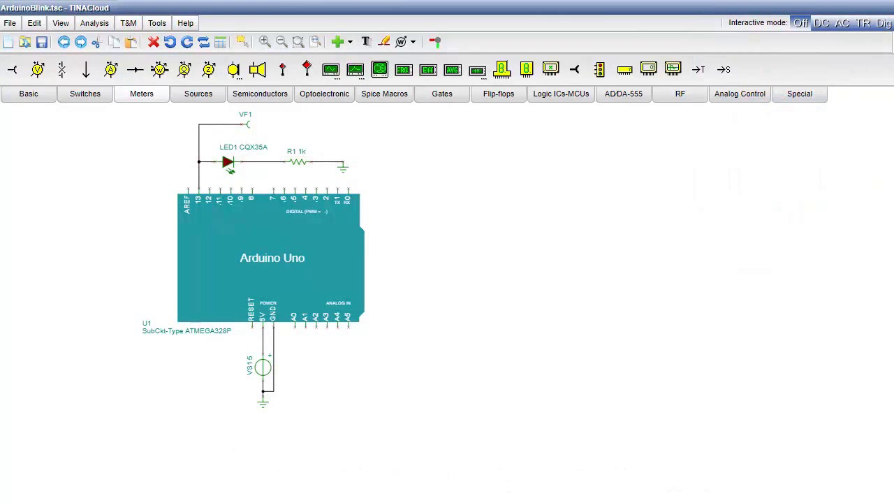
Open the Arduino Uno's MCU code project and add the blink sketch from the Downloads blink folder
double_click(299, 273)
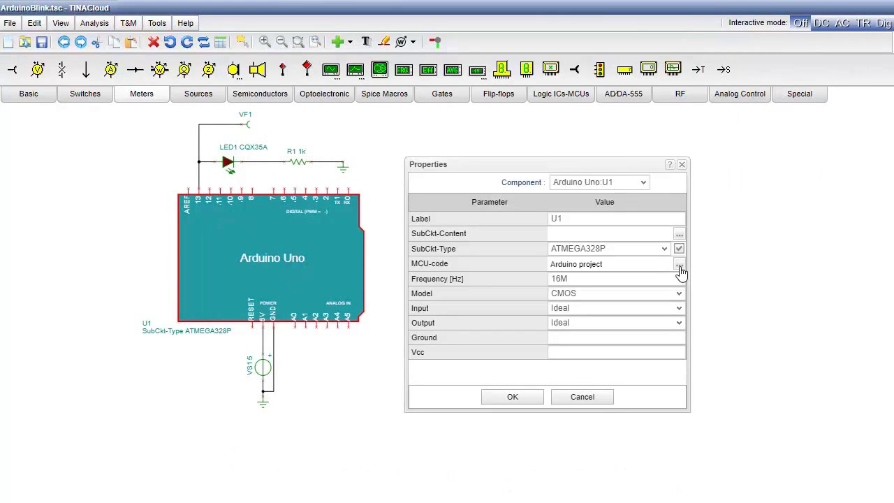
left_click(680, 268)
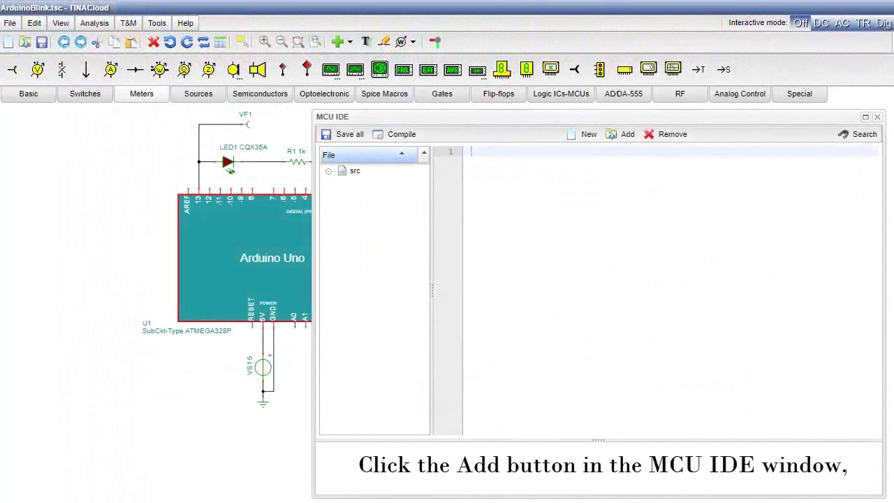
left_click(618, 142)
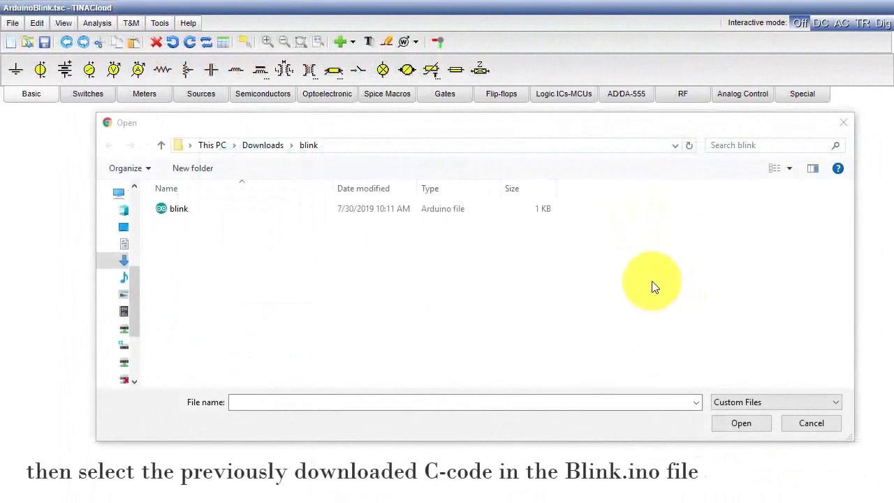
left_click(482, 211)
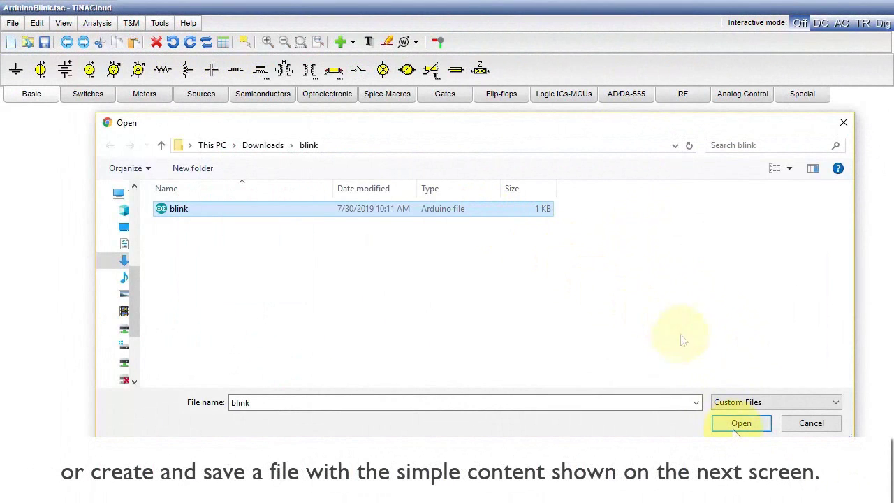
left_click(738, 425)
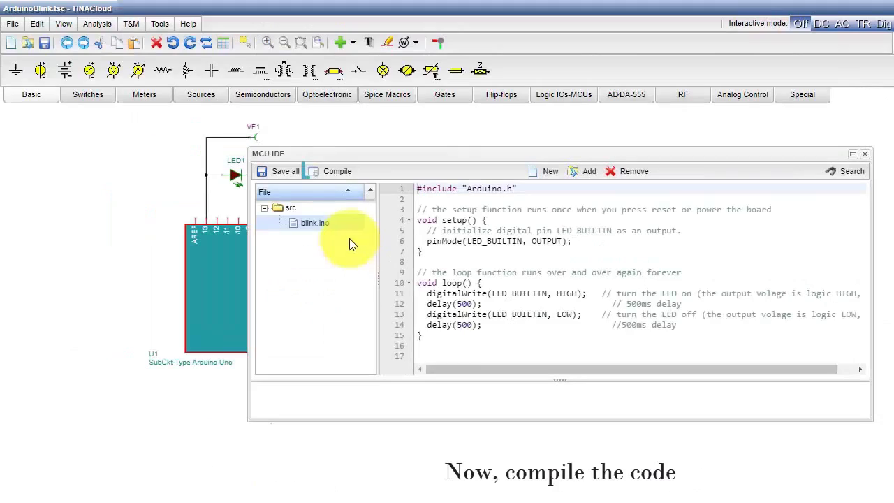
Compile and save the blink.ino code, then accept the Arduino Uno's properties
left_click(282, 128)
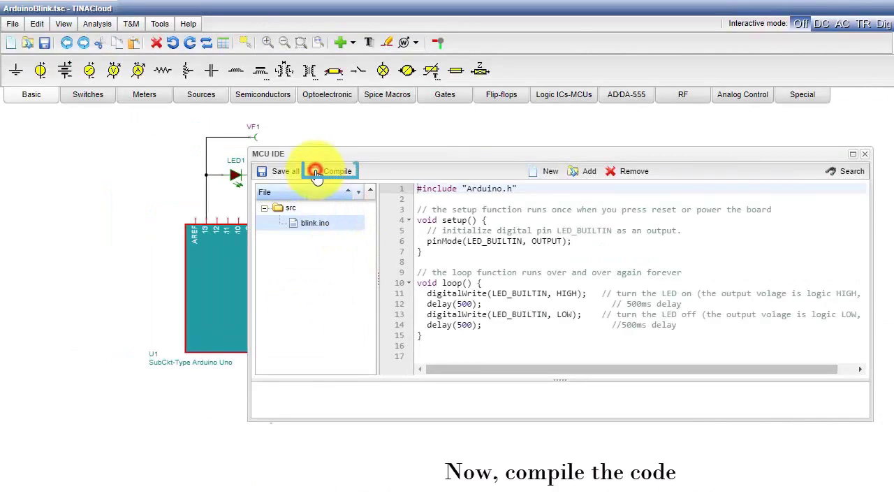
left_click(266, 173)
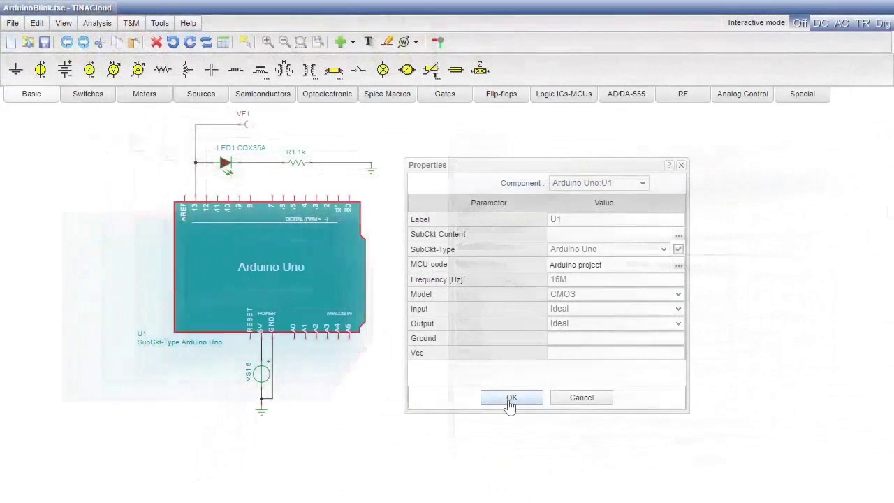
left_click(510, 397)
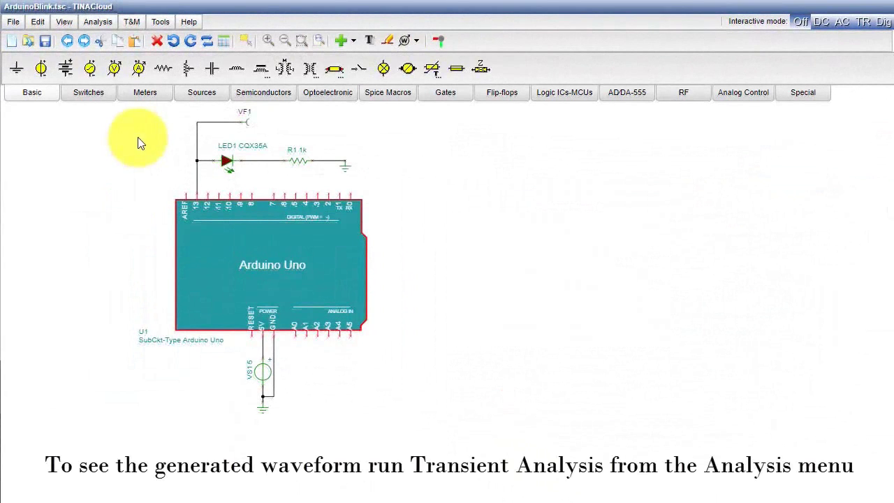
Run a transient analysis of the Arduino circuit with End display set to 2
left_click(99, 22)
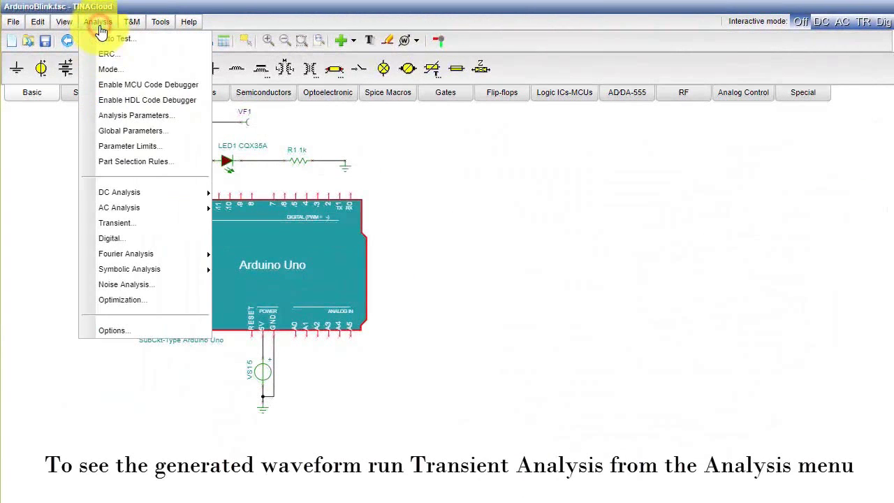
left_click(137, 223)
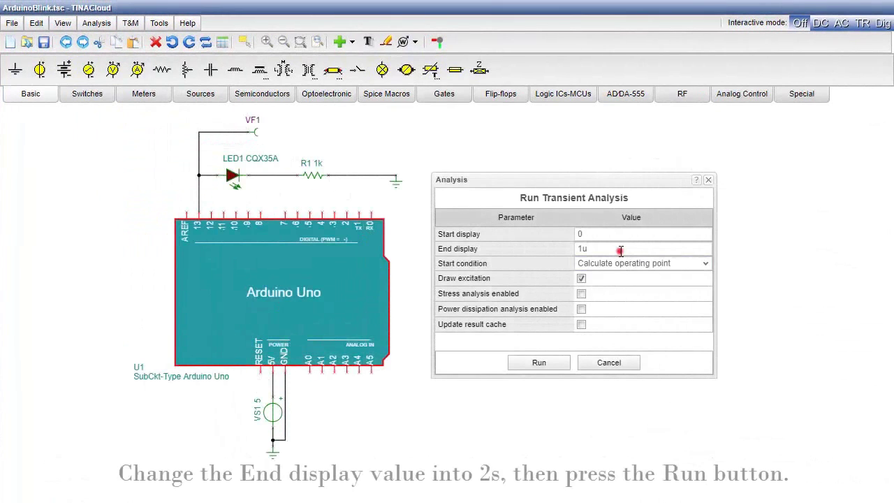
left_click_drag(620, 251, 568, 253)
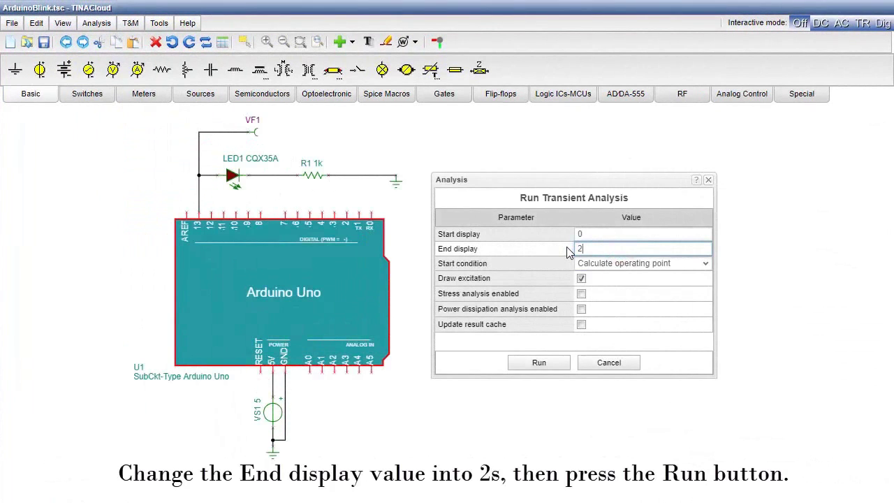
left_click(539, 362)
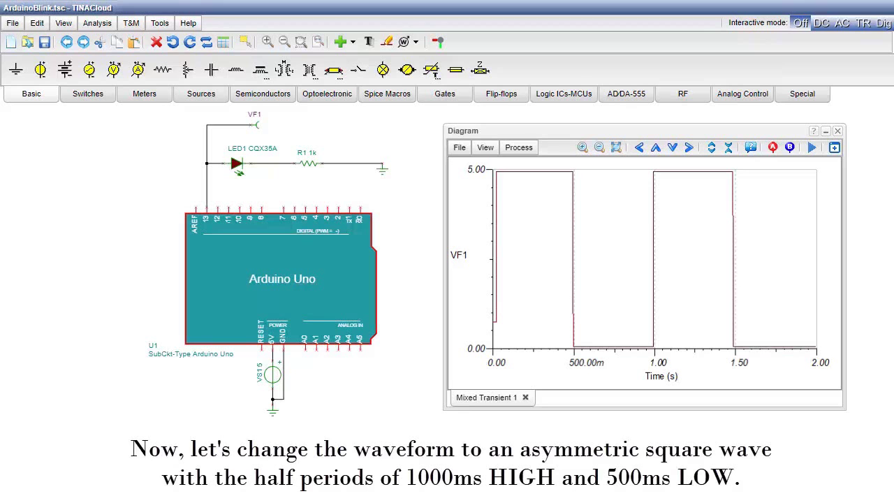
Close the diagram, change the LED-on delay in blink.ino to 1000 with the comment 1000ms, and compile and save the code
left_click(837, 131)
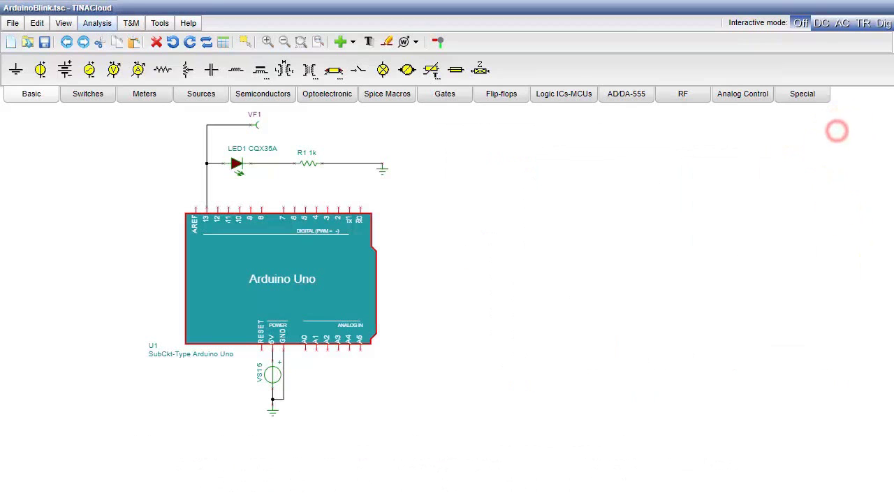
double_click(295, 277)
left_click(712, 310)
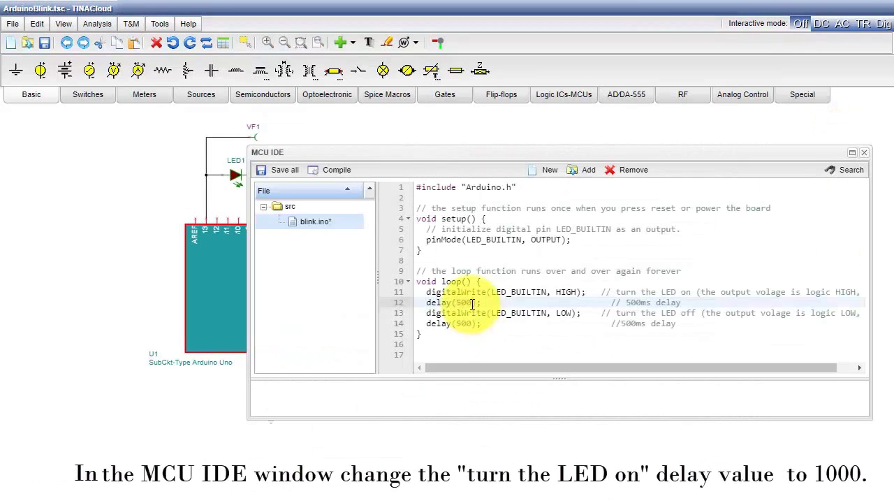
double_click(459, 303)
type("1000")
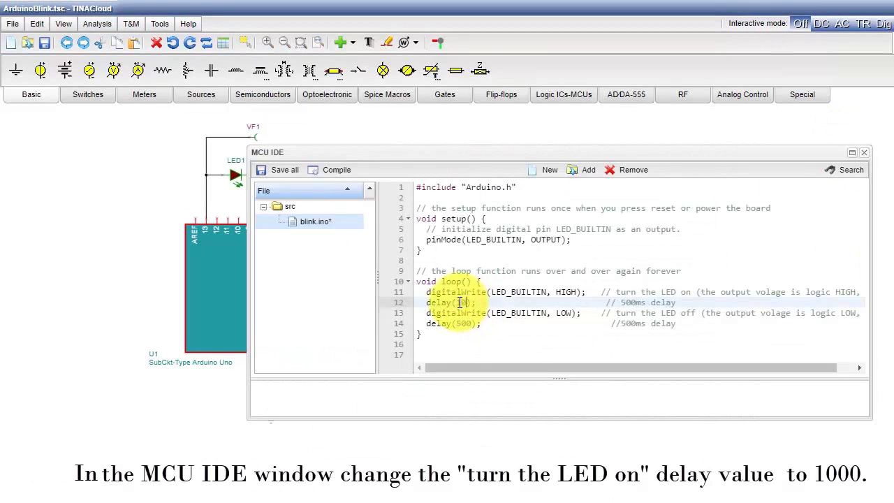
double_click(634, 301)
type("1000ms")
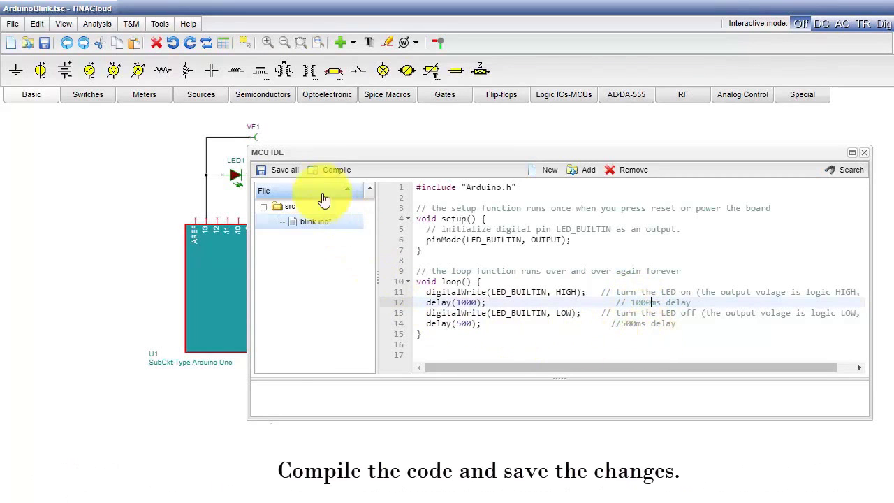
left_click(314, 172)
left_click(259, 170)
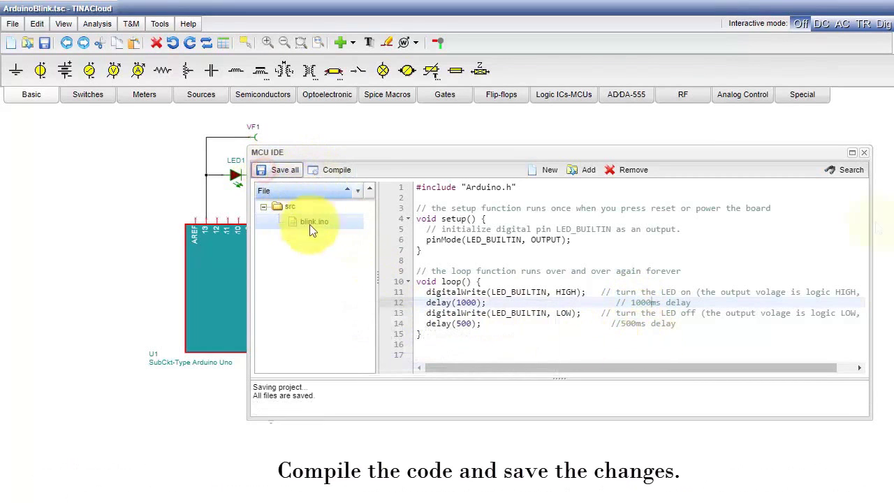
Close the code editor, accept the Arduino Uno's properties, and rerun the transient analysis of the circuit with the modified code
left_click(864, 153)
left_click(565, 400)
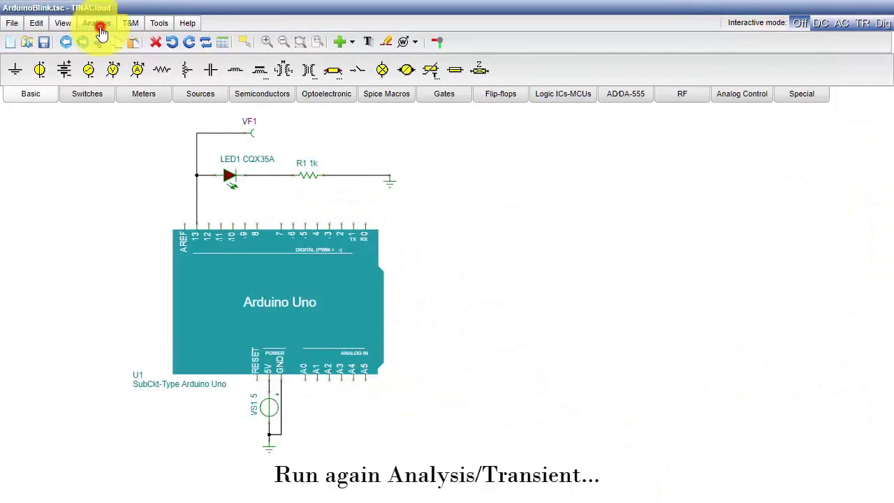
left_click(97, 24)
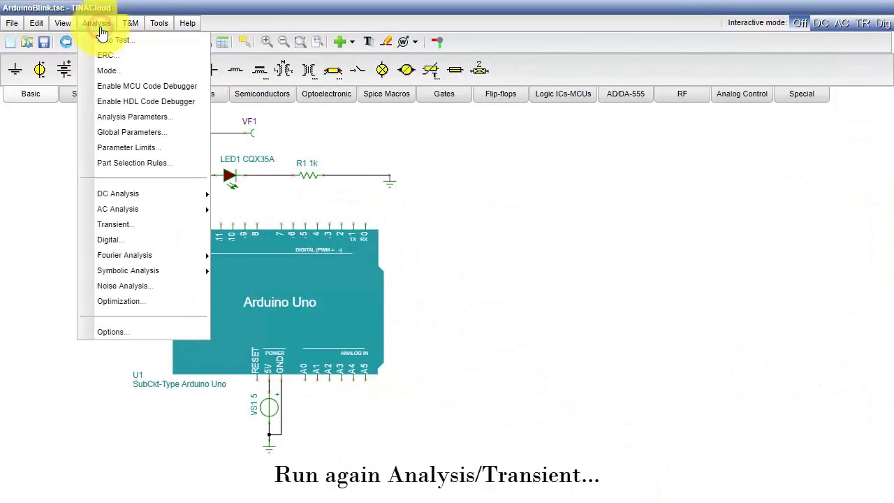
left_click(160, 224)
left_click(546, 363)
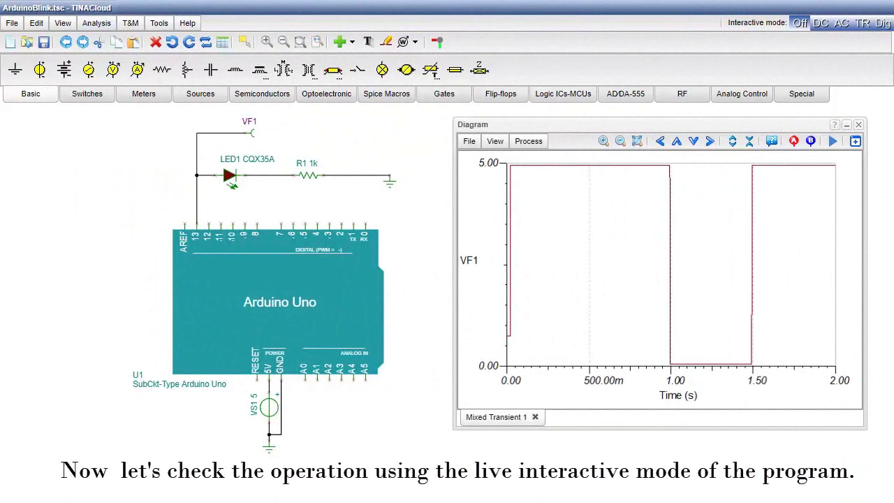
Set the Simulation time unit to 1 in the interactive mode's analysis options
left_click(96, 23)
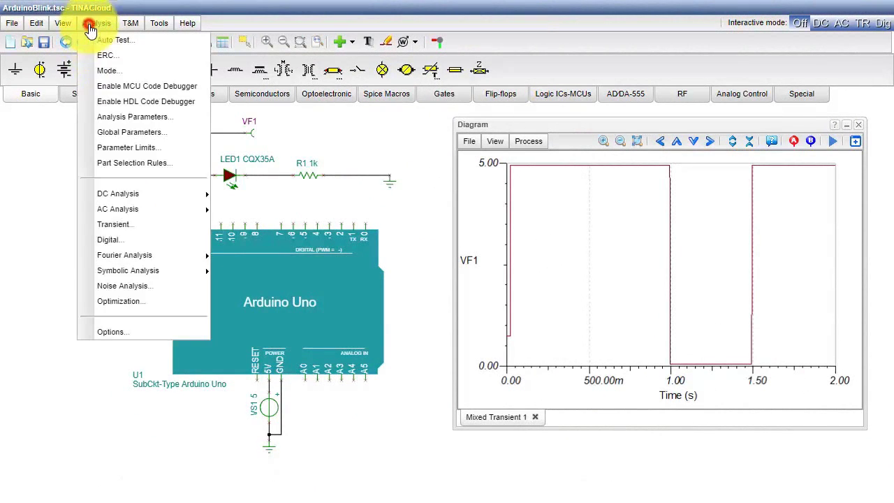
left_click(135, 333)
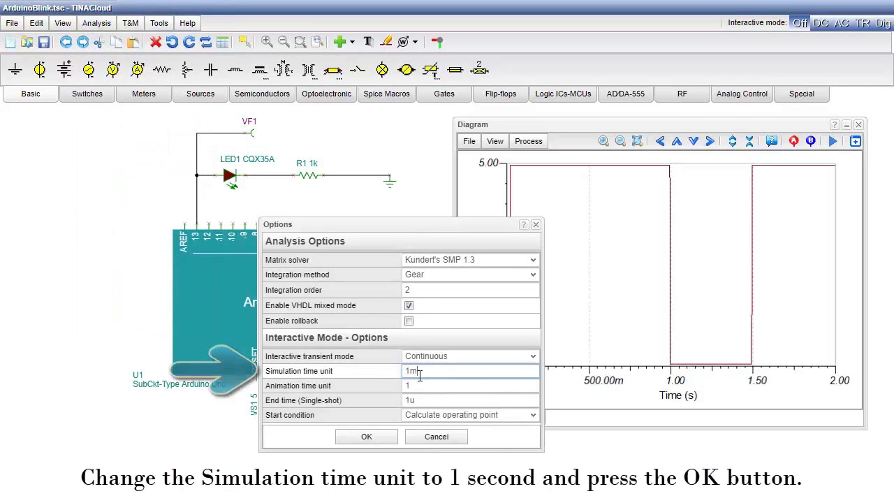
double_click(405, 372)
type("1")
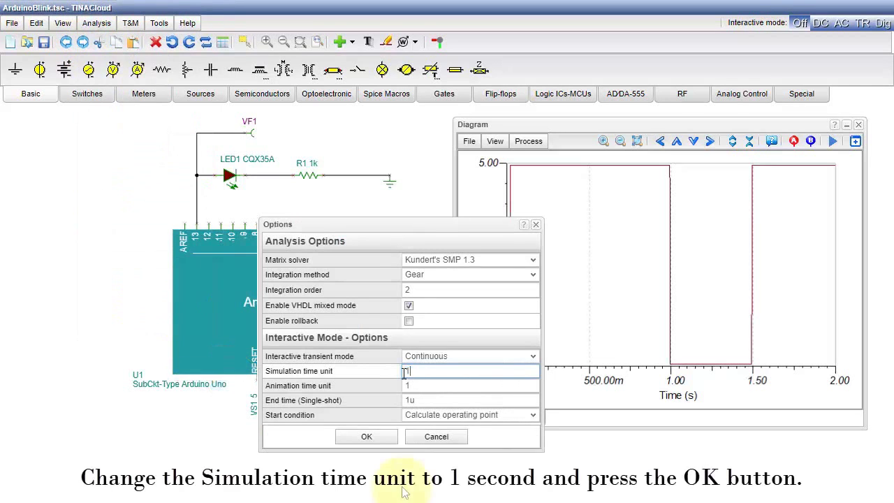
left_click(366, 437)
Close the transient diagram, then run the Arduino blink circuit in interactive TR mode and switch interactive mode off again
left_click(859, 123)
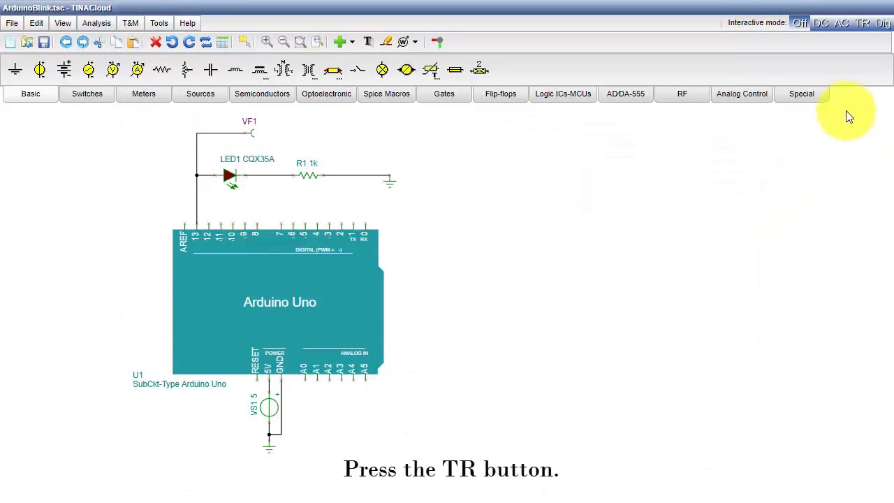
left_click(863, 25)
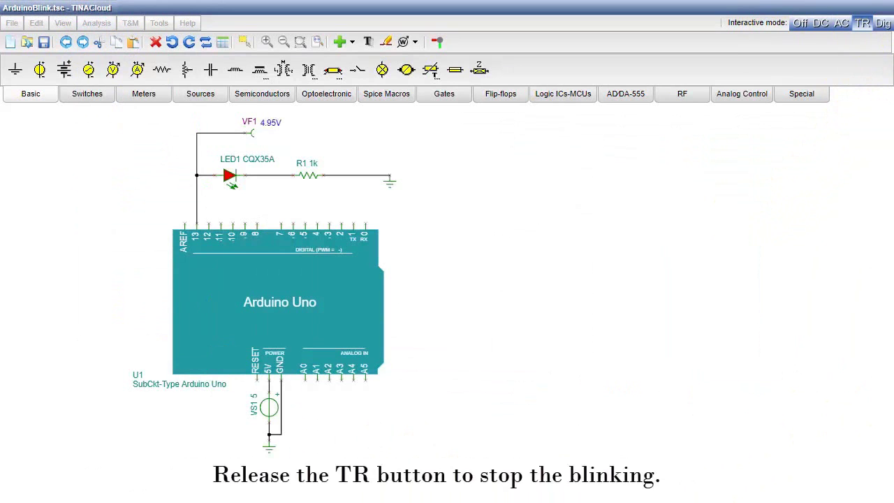
left_click(800, 25)
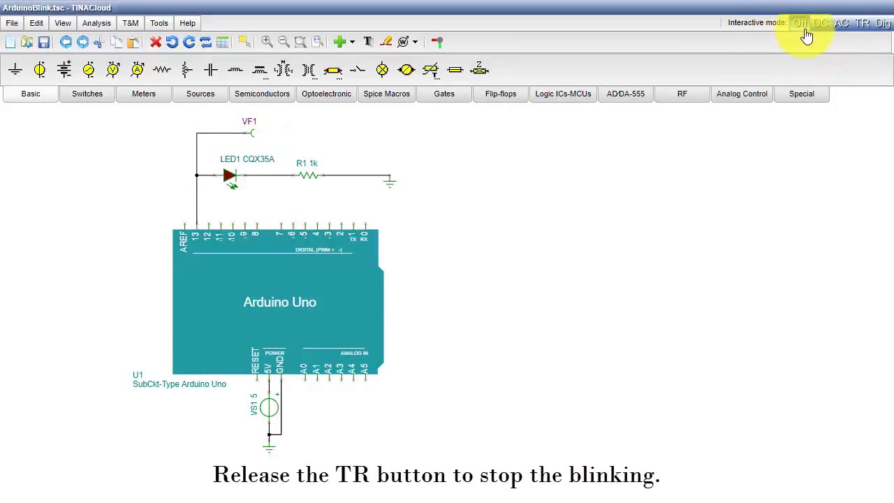